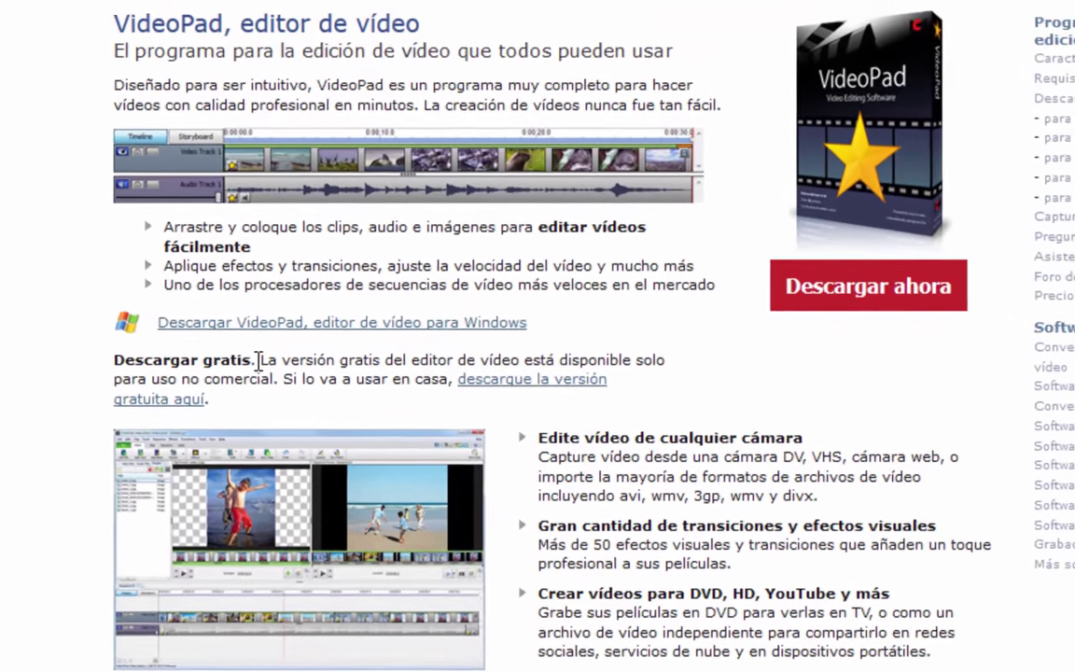
- Highlight the sentence on the VideoPad page about the free version being for non-commercial use
{"action": "left_click_drag", "start_coordinate": [270, 403], "coordinate": [386, 403]}
{"action": "left_click_drag", "start_coordinate": [445, 351], "coordinate": [487, 351]}
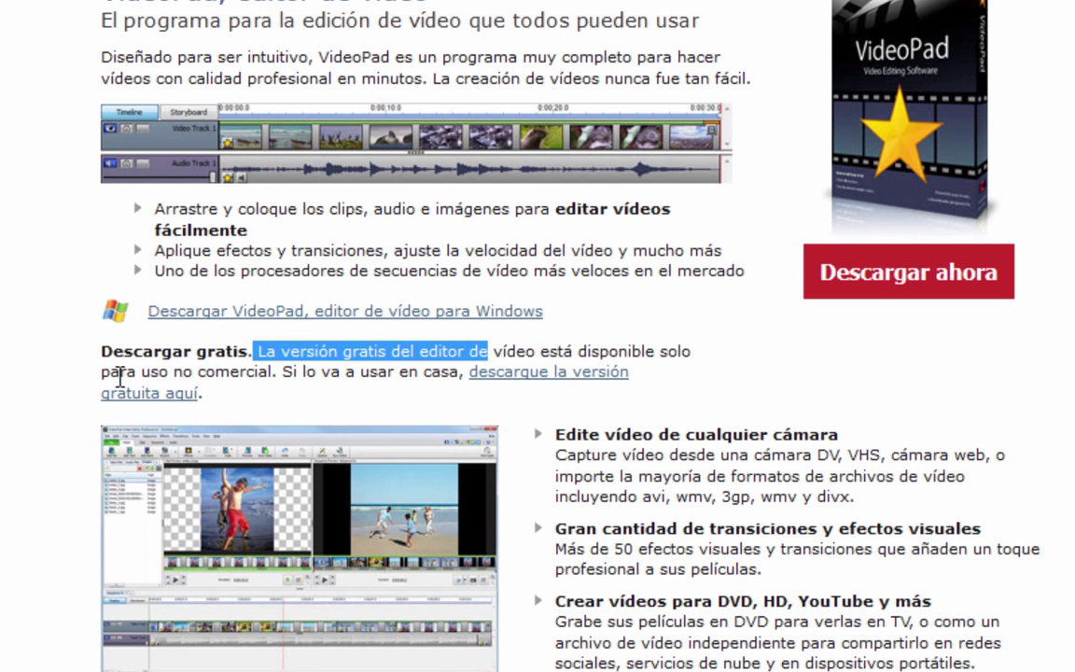
{"action": "left_click_drag", "start_coordinate": [103, 371], "coordinate": [280, 375]}
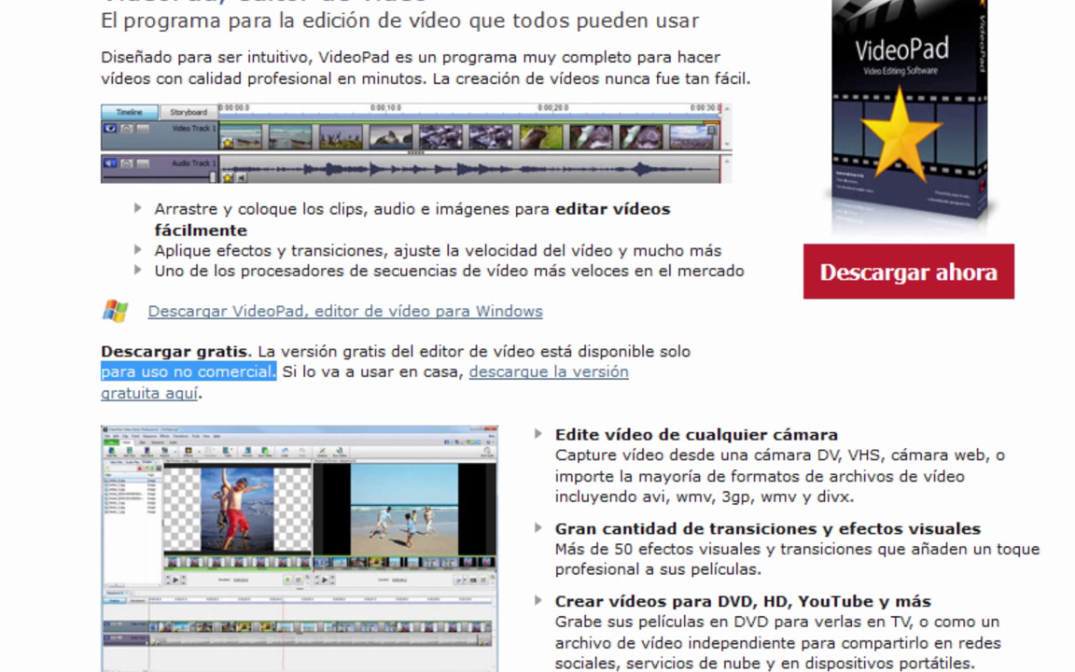
- Switch to the Downloads folder, open Proyecto de prueba.vpj in VideoPad and certify non-commercial home use
{"action": "key", "text": "alt+Tab"}
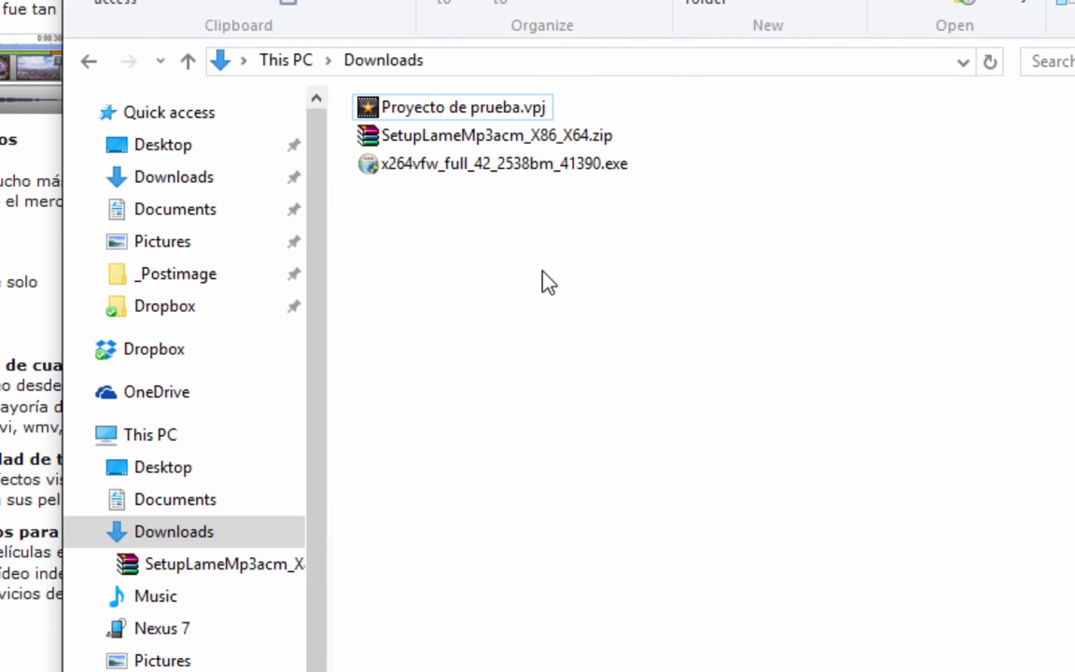
{"action": "double_click", "coordinate": [453, 110]}
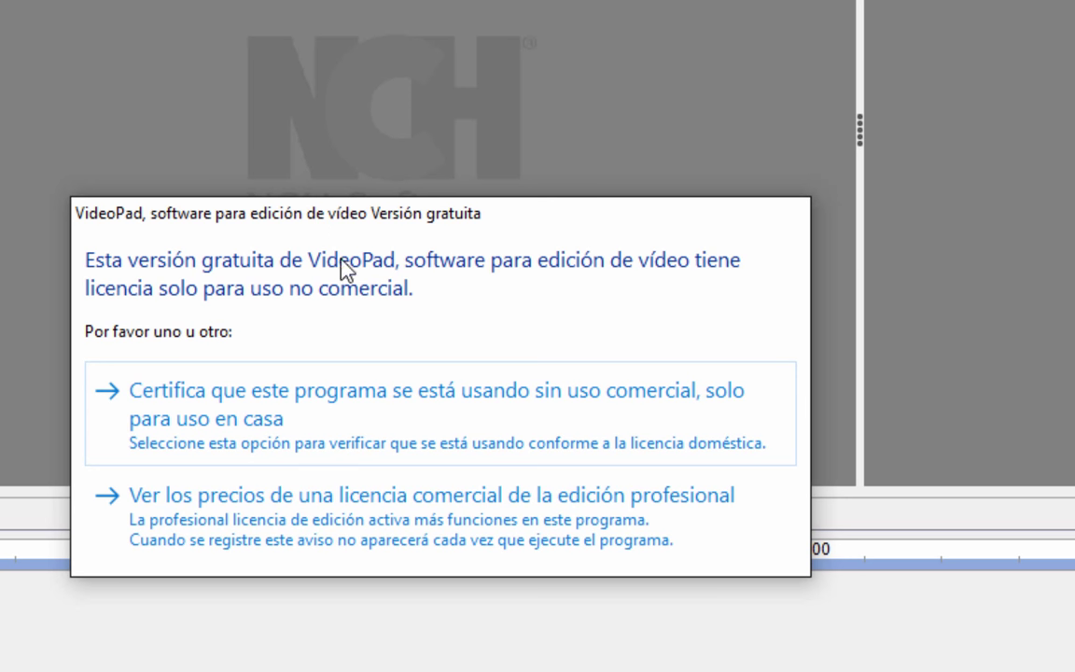
{"action": "left_click", "coordinate": [321, 424]}
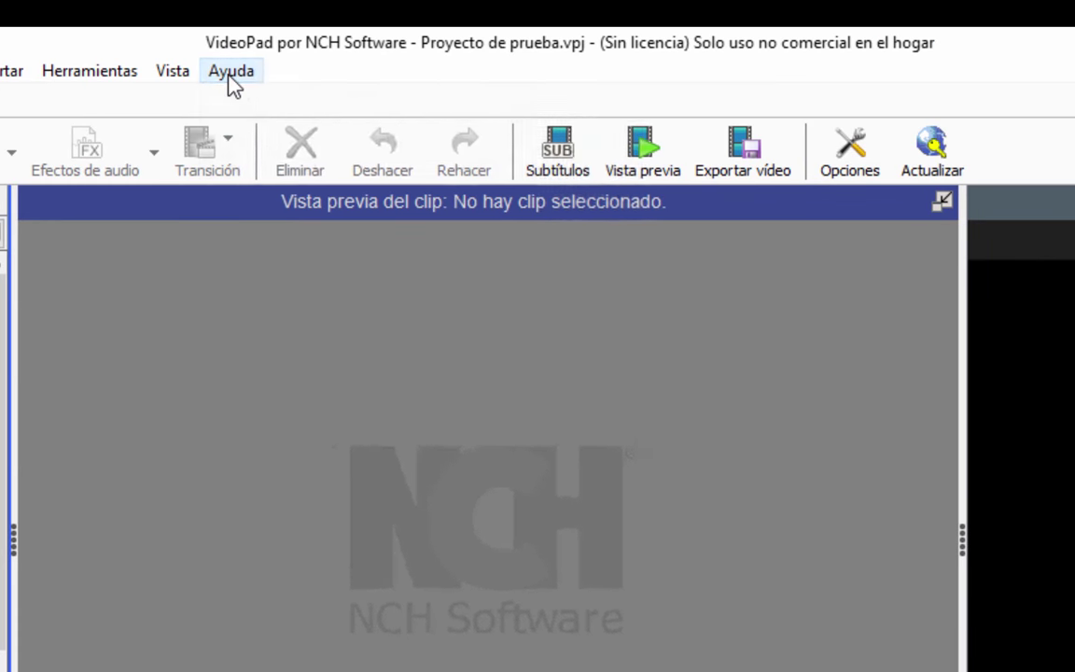
- Check the program version and licence type in the About VideoPad information
{"action": "left_click", "coordinate": [231, 71]}
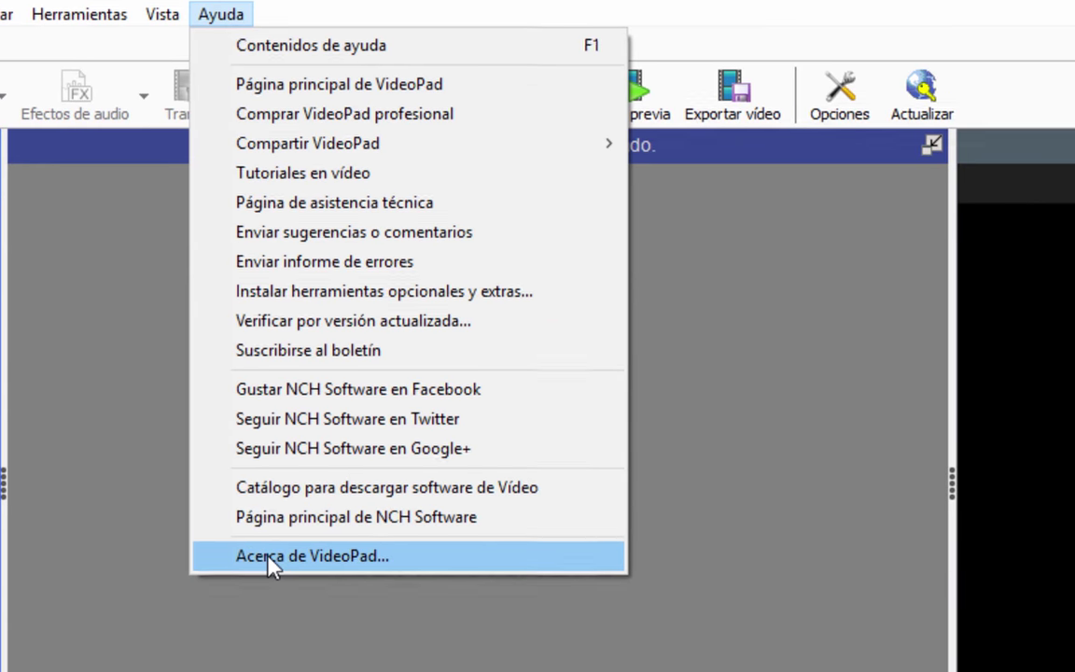
{"action": "left_click", "coordinate": [278, 618]}
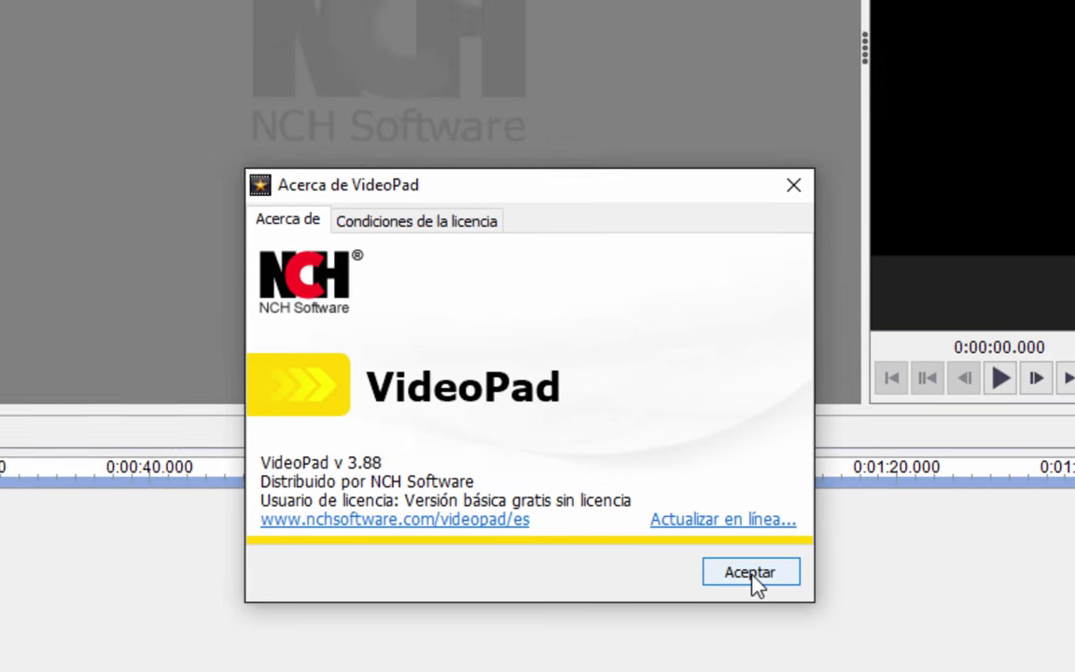
{"action": "left_click", "coordinate": [750, 506]}
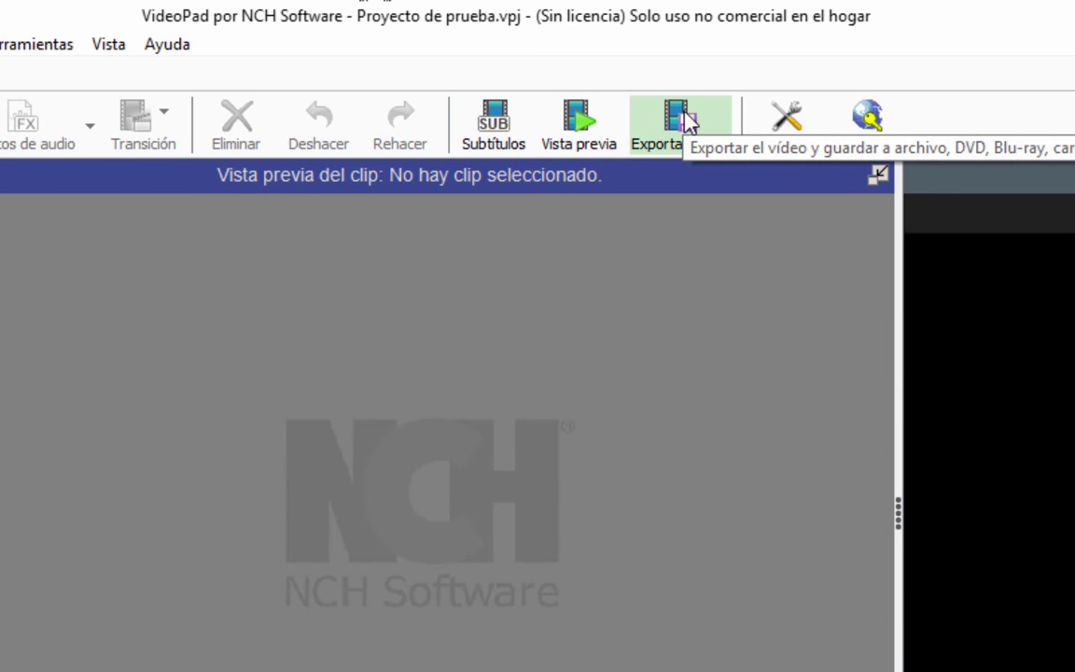
- Open the video export settings and keep .mp4 as the file format
{"action": "left_click", "coordinate": [686, 120]}
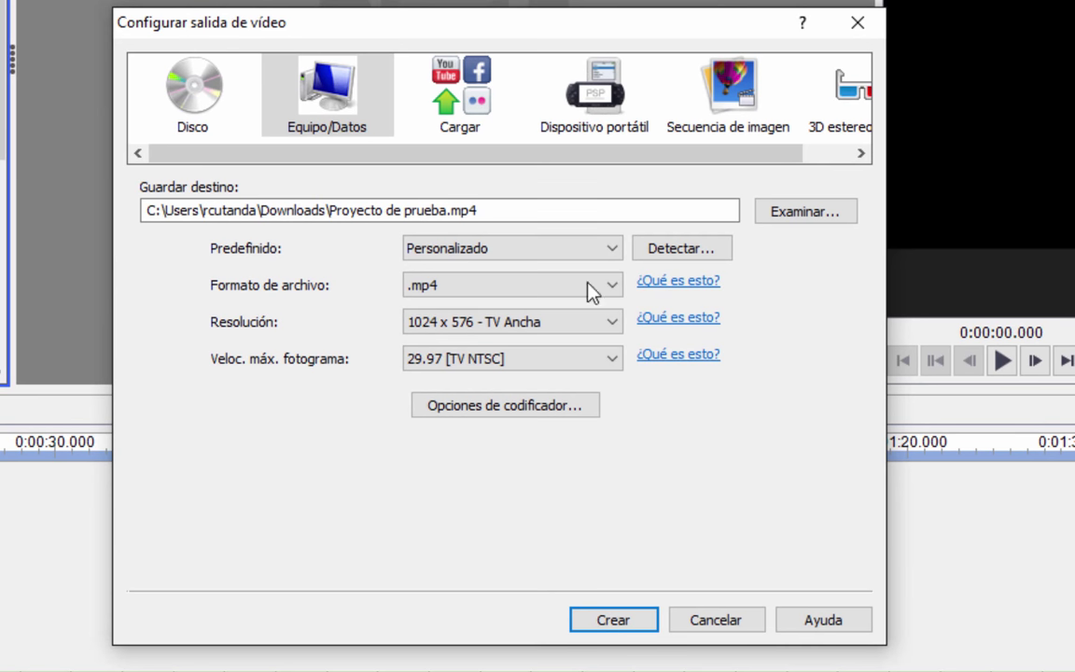
{"action": "left_click", "coordinate": [472, 297]}
{"action": "left_click", "coordinate": [461, 294]}
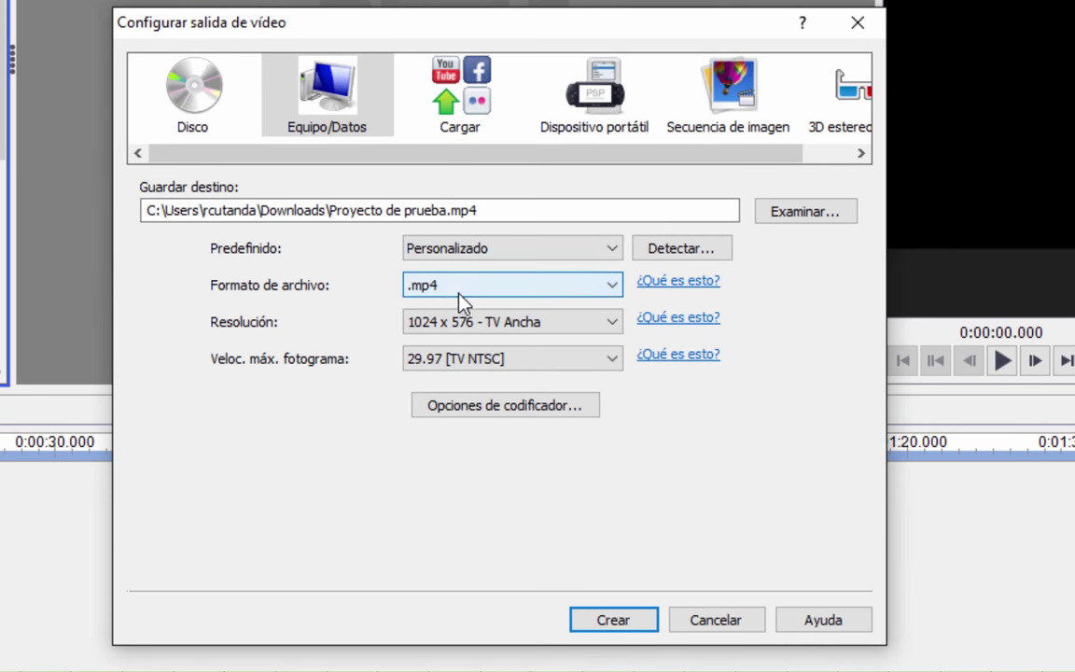
{"action": "left_click", "coordinate": [528, 412]}
{"action": "left_click", "coordinate": [695, 226]}
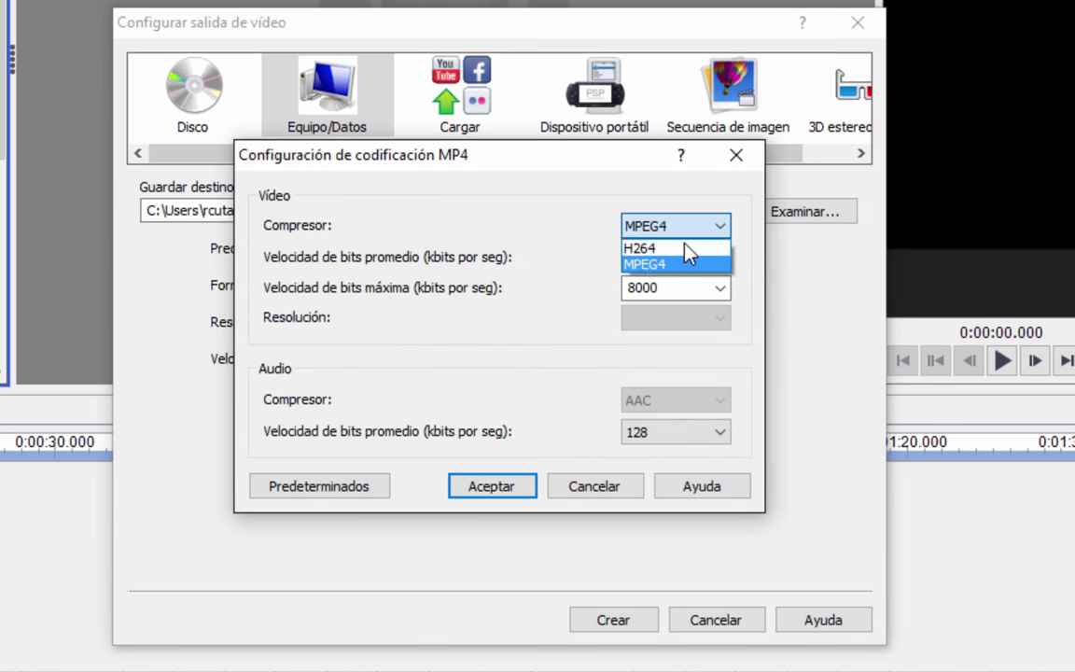
{"action": "left_click", "coordinate": [685, 247]}
{"action": "left_click_drag", "start_coordinate": [437, 304], "coordinate": [392, 301]}
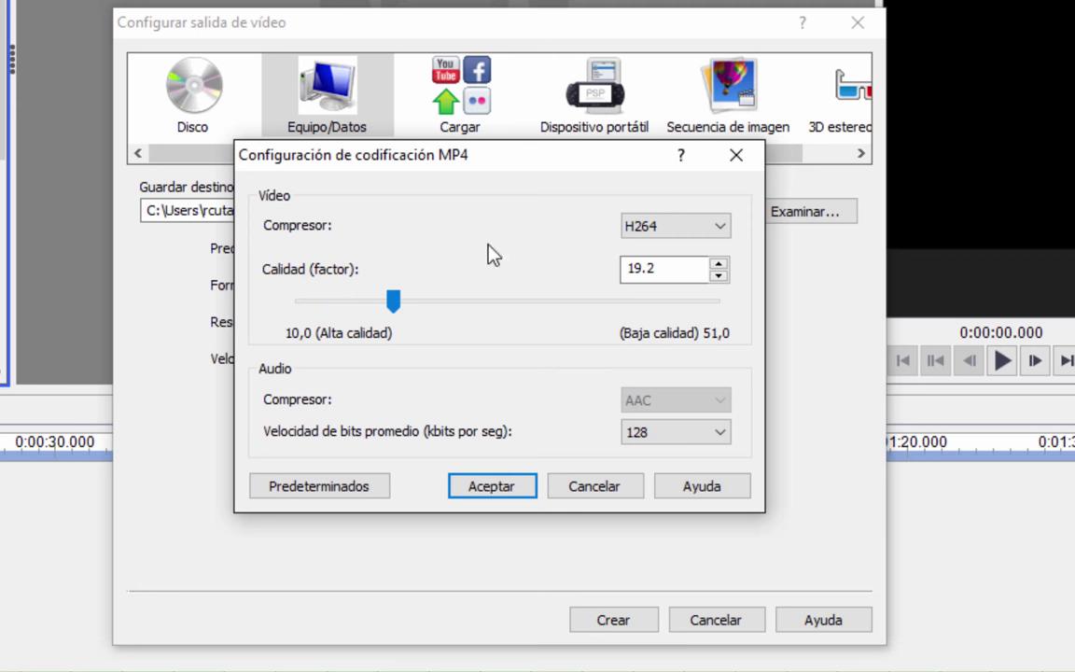
{"action": "left_click", "coordinate": [581, 491]}
- Apply the detected output format of 1212 x 1080 at 30.00 and set the MP4 video compressor to H264
{"action": "left_click", "coordinate": [668, 250]}
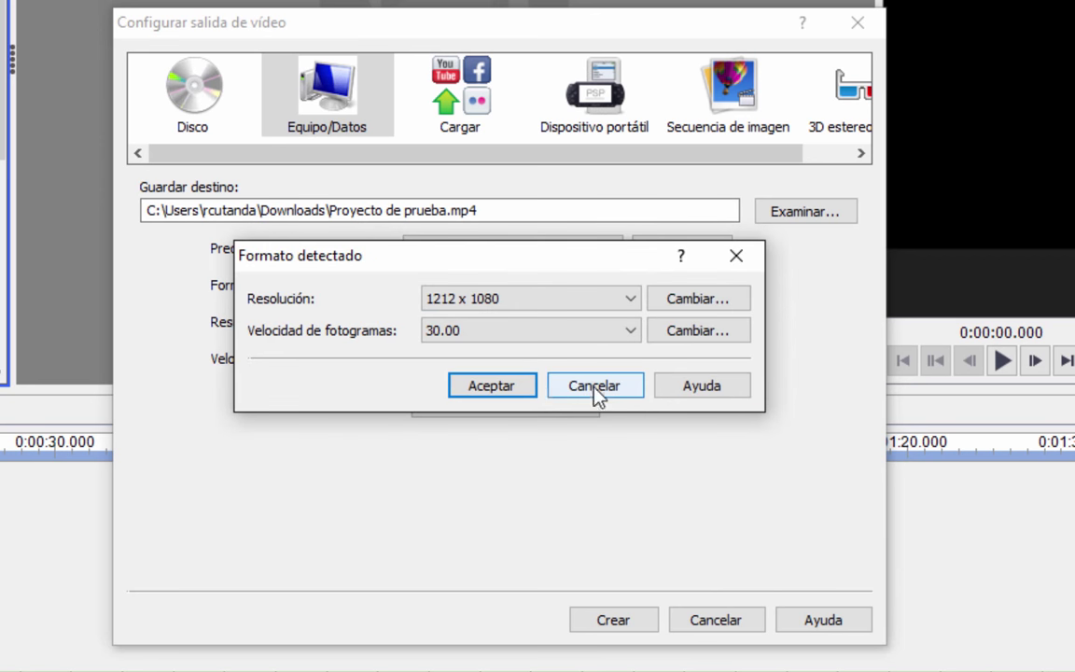
{"action": "left_click", "coordinate": [507, 388]}
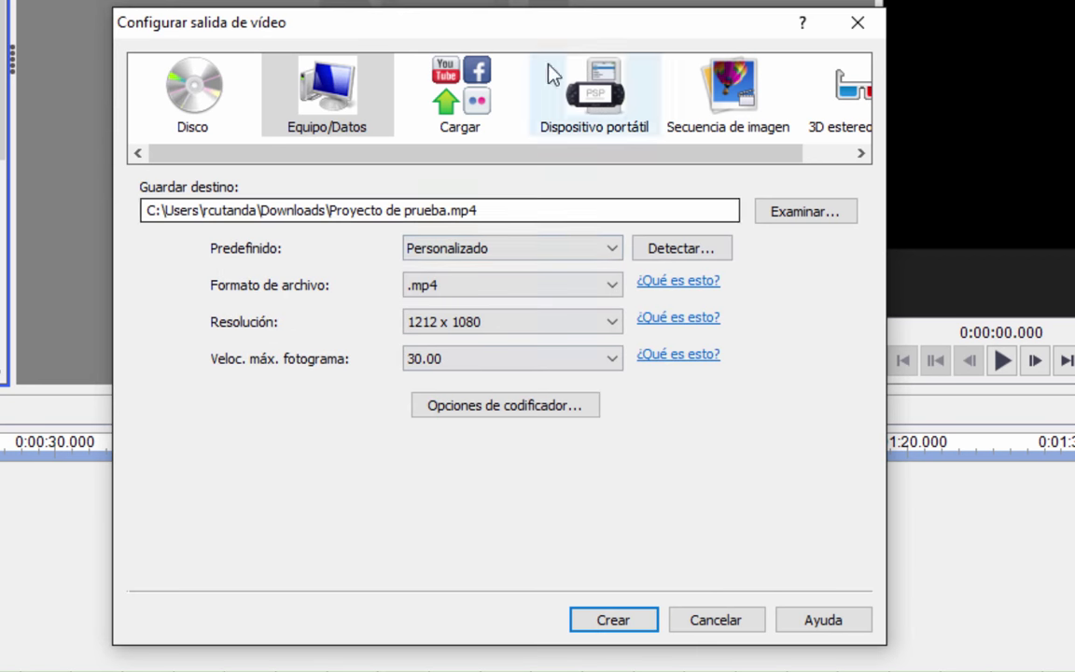
{"action": "left_click", "coordinate": [494, 407]}
{"action": "left_click", "coordinate": [674, 224]}
{"action": "left_click", "coordinate": [639, 240]}
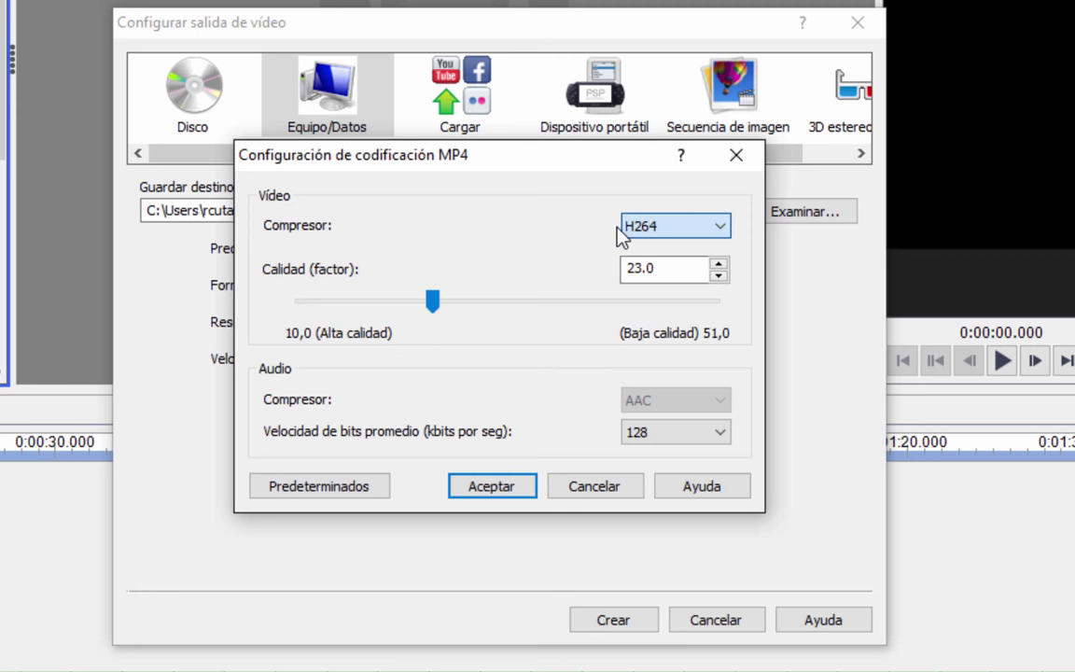
{"action": "left_click", "coordinate": [643, 271]}
{"action": "left_click", "coordinate": [496, 489]}
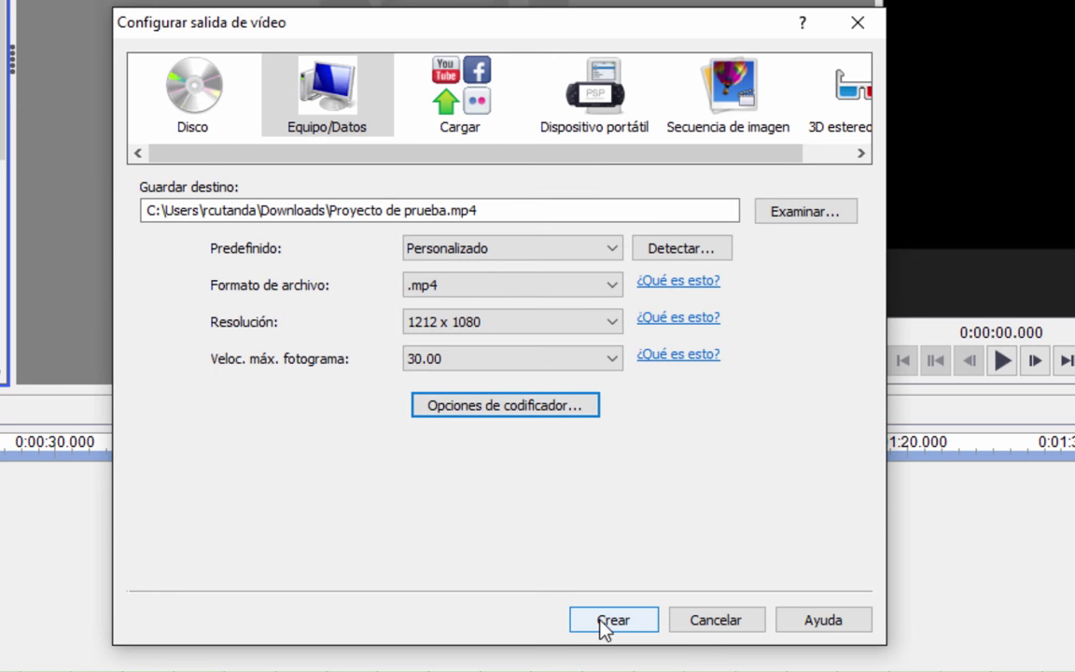
- Try to create the MP4 video and open the VideoPad upgrade purchase page
{"action": "left_click", "coordinate": [607, 622]}
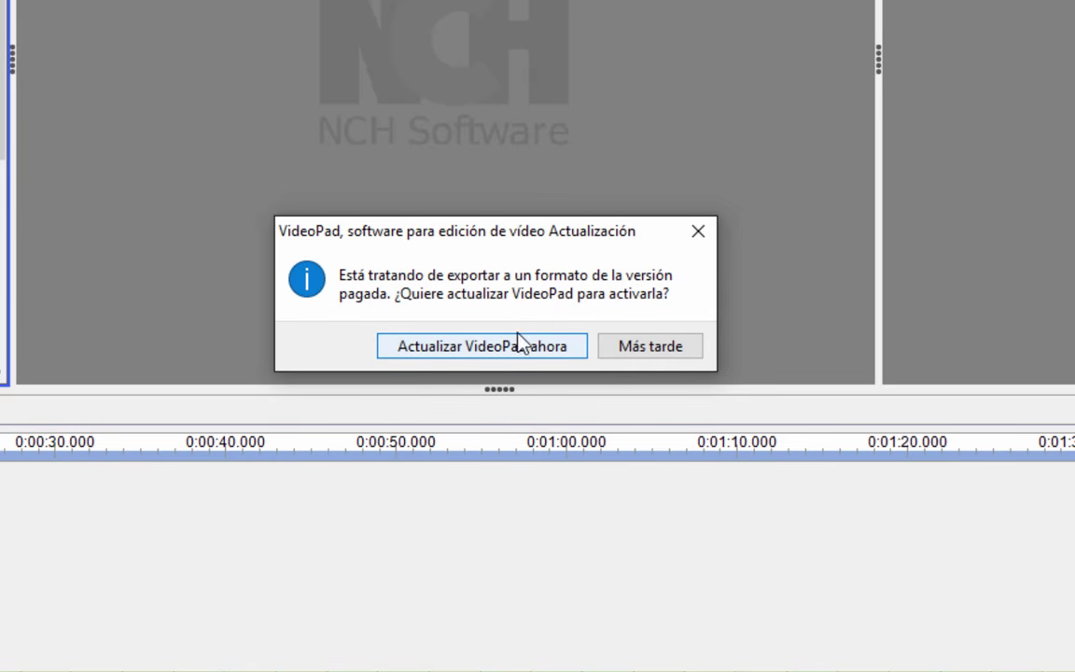
{"action": "left_click", "coordinate": [468, 348]}
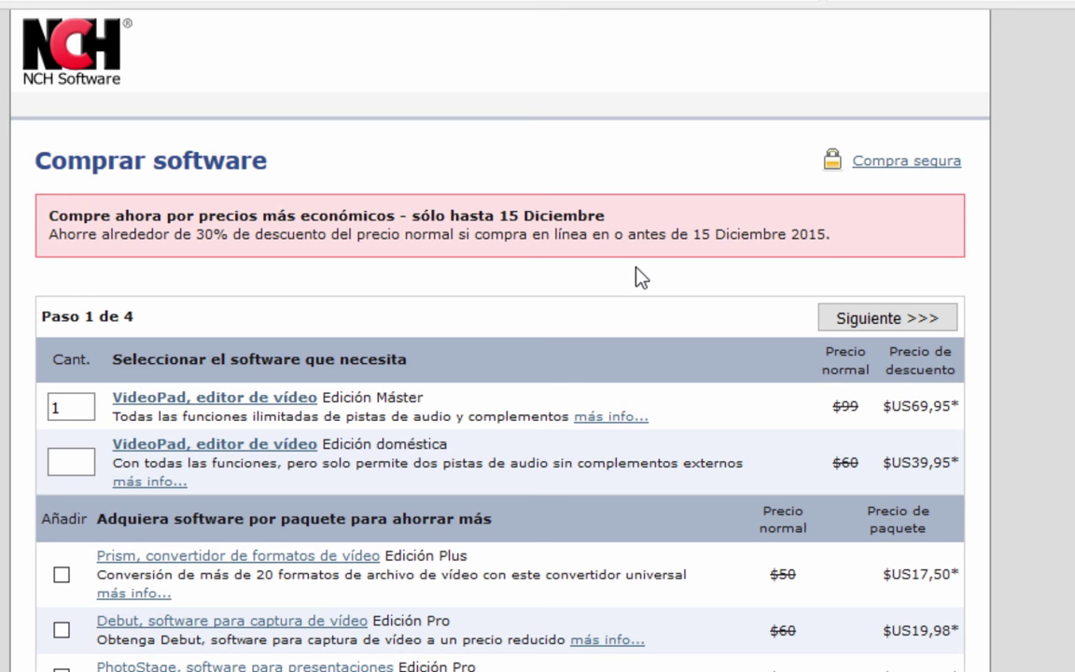
- Examine the discount notice and the prices of the VideoPad home edition on the purchase page
{"action": "left_click_drag", "start_coordinate": [268, 214], "coordinate": [624, 224]}
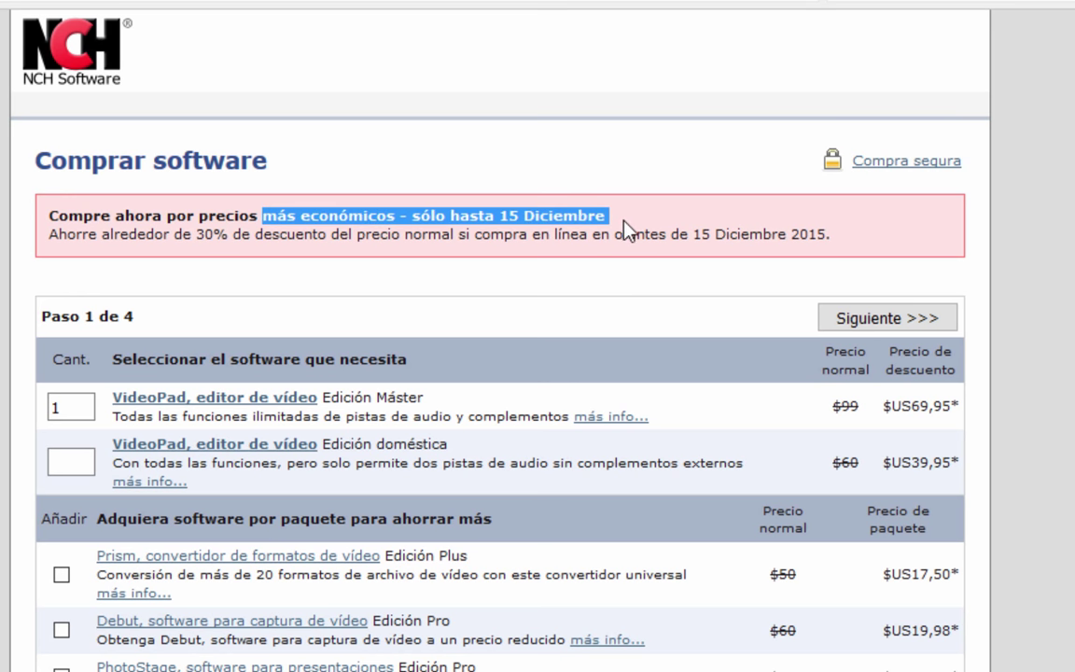
{"action": "left_click", "coordinate": [338, 235]}
{"action": "left_click_drag", "start_coordinate": [180, 233], "coordinate": [48, 233]}
{"action": "left_click", "coordinate": [763, 234]}
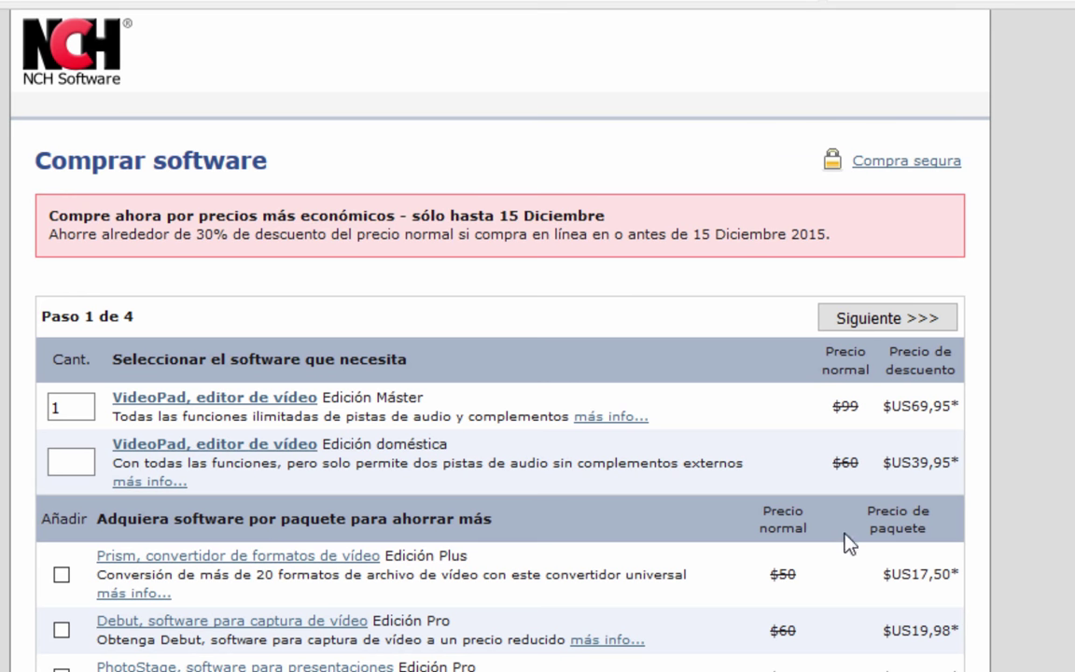
{"action": "left_click_drag", "start_coordinate": [832, 464], "coordinate": [947, 459]}
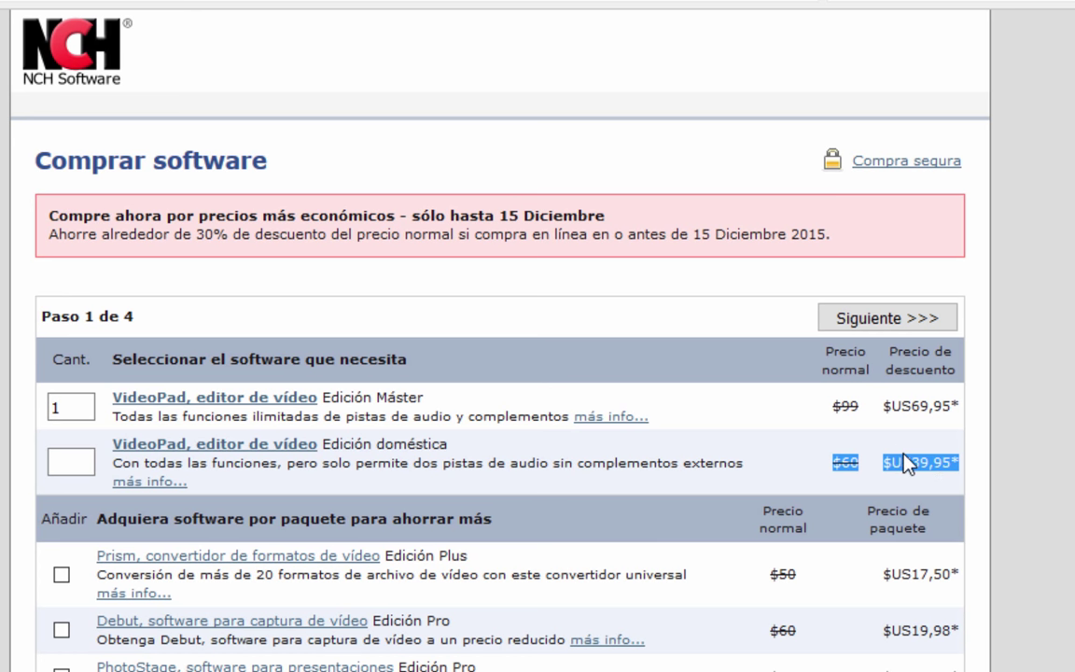
{"action": "left_click", "coordinate": [891, 520]}
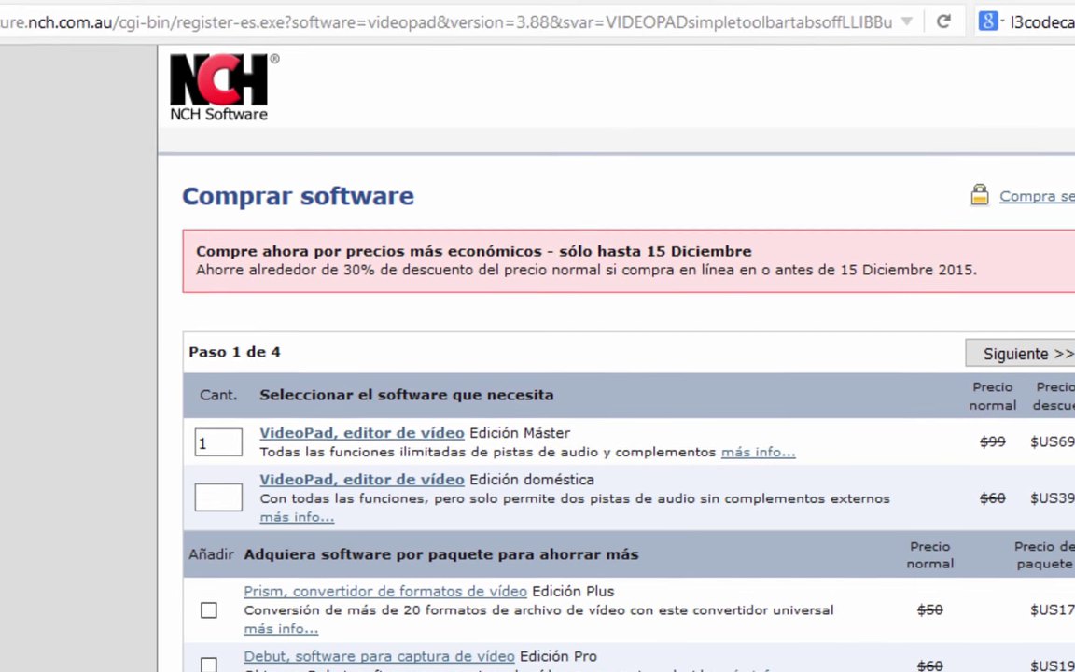
- Show the x264vfw project page on SourceForge and highlight the parts of its address
{"action": "left_click", "coordinate": [360, 24]}
{"action": "left_click", "coordinate": [369, 60]}
{"action": "left_click_drag", "start_coordinate": [369, 60], "coordinate": [72, 63]}
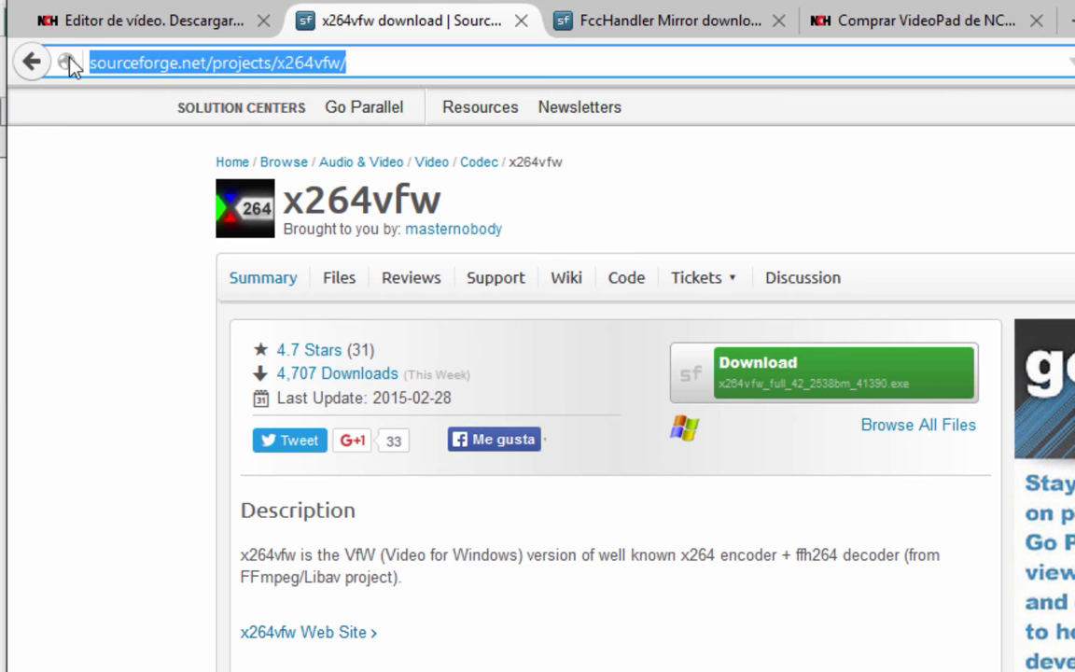
{"action": "left_click", "coordinate": [129, 63]}
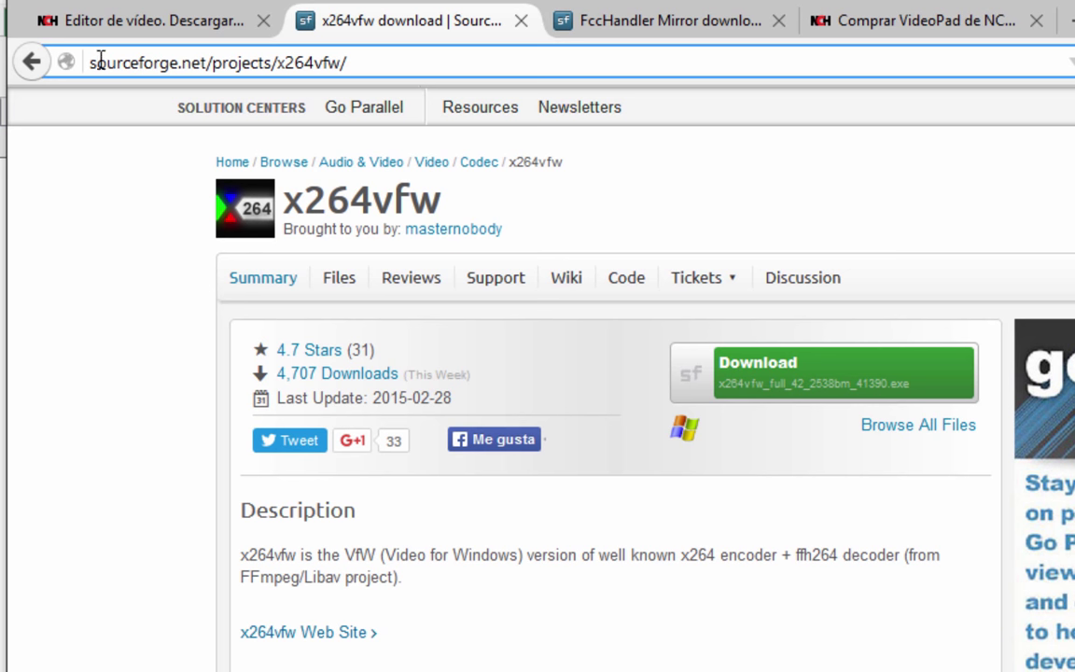
{"action": "left_click_drag", "start_coordinate": [206, 62], "coordinate": [90, 62]}
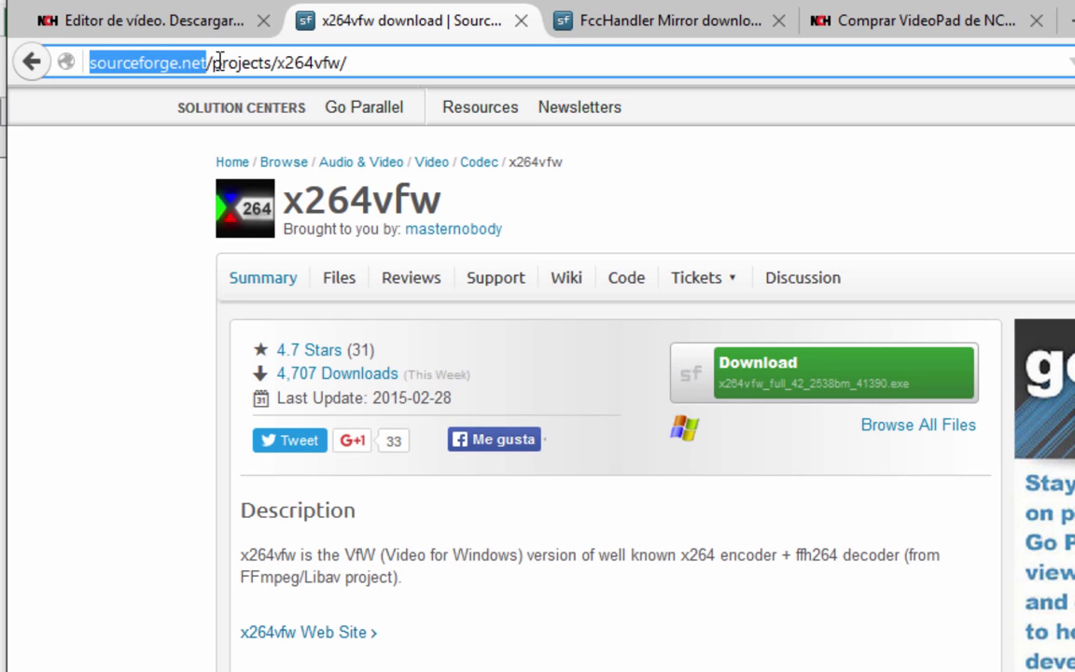
{"action": "left_click_drag", "start_coordinate": [214, 62], "coordinate": [336, 70]}
{"action": "left_click", "coordinate": [283, 63]}
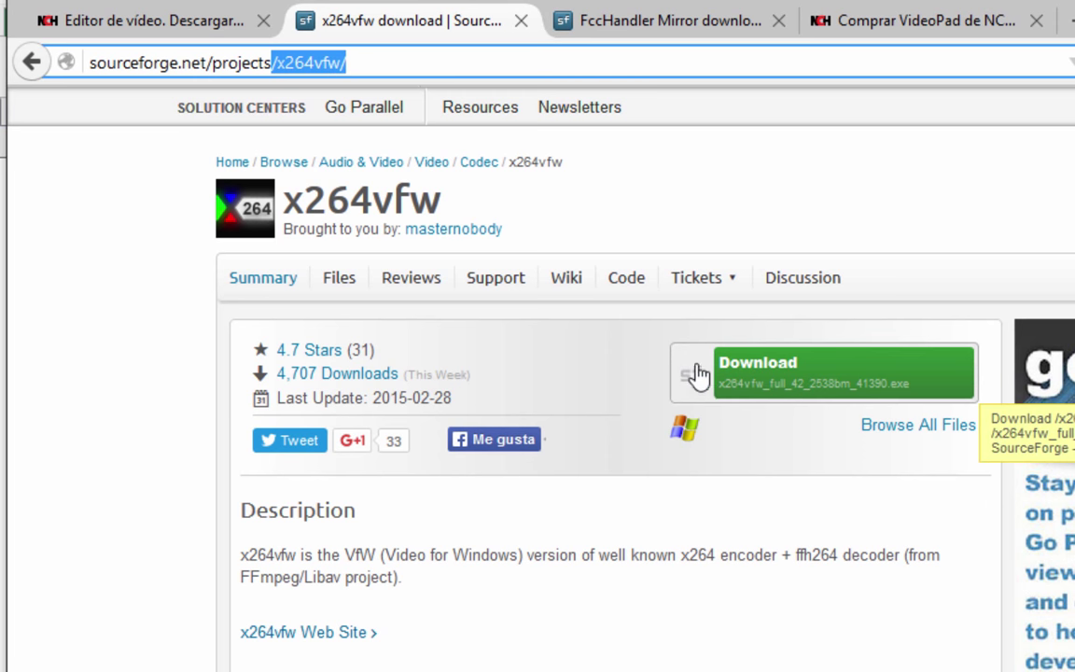
- Start the x264vfw_full_42_2538bm_41390.exe download, highlight its file size and cancel saving it
{"action": "left_click", "coordinate": [773, 390]}
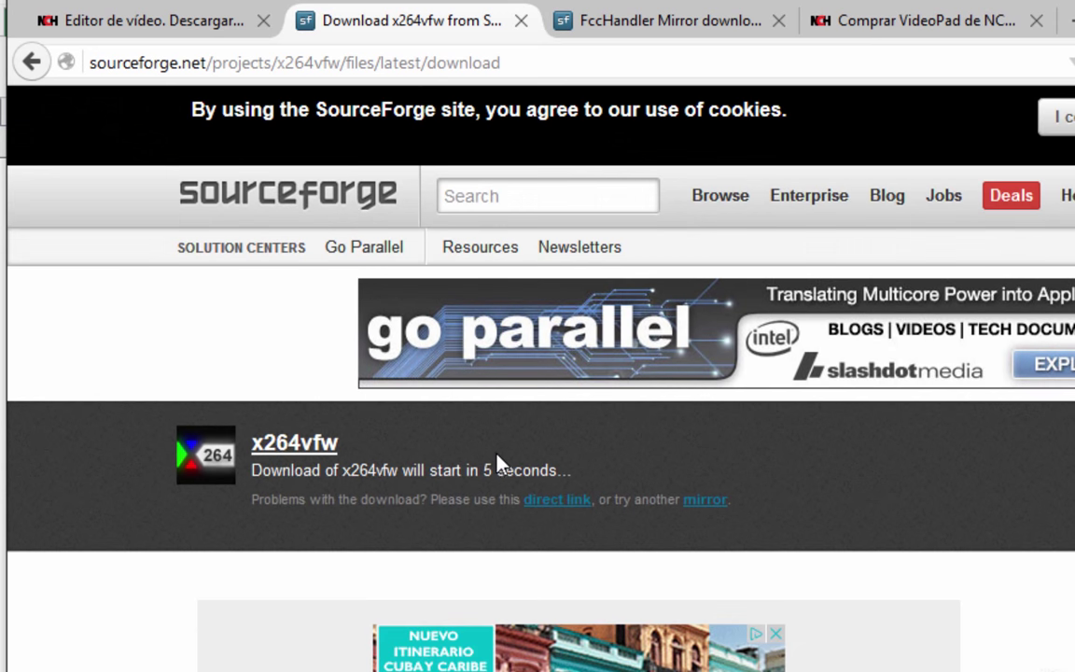
{"action": "triple_click", "coordinate": [485, 469]}
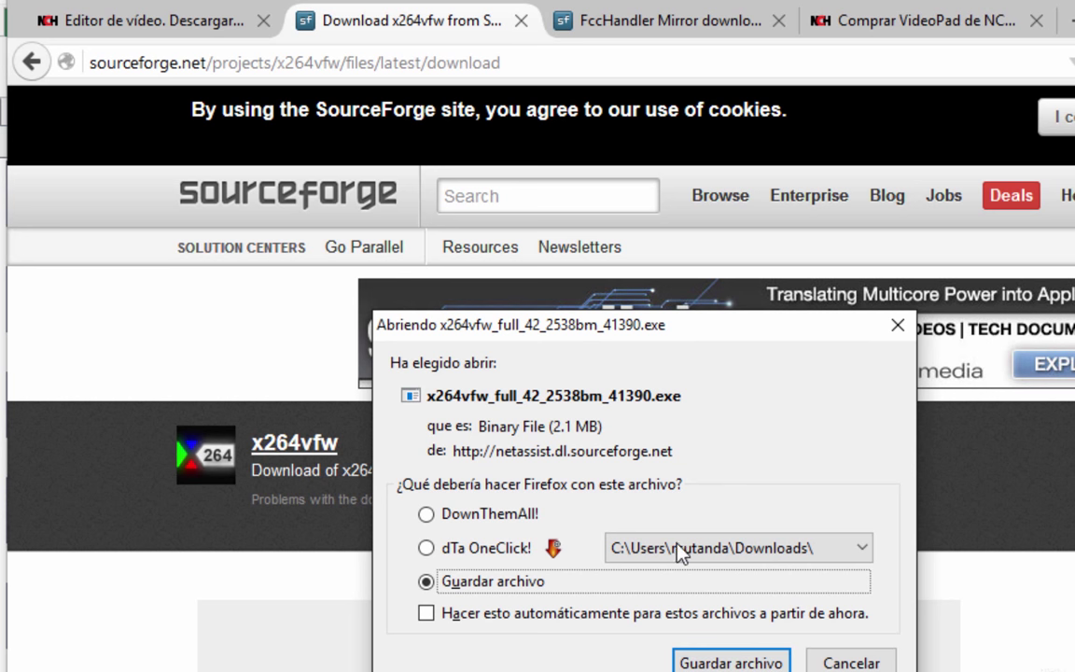
{"action": "left_click_drag", "start_coordinate": [552, 425], "coordinate": [586, 428]}
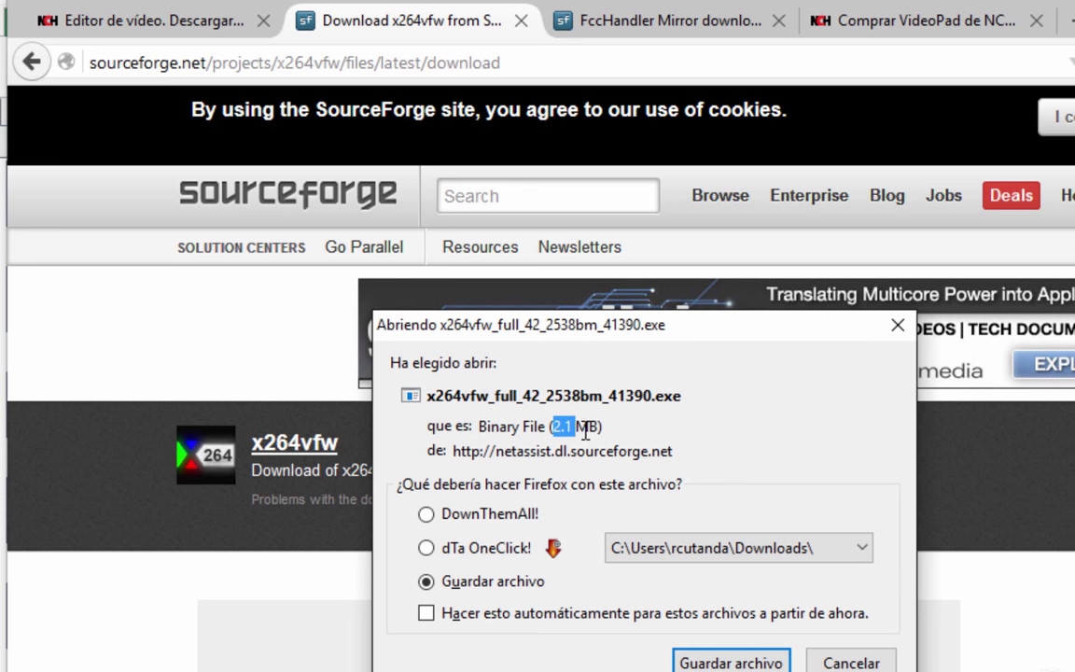
{"action": "left_click", "coordinate": [851, 662]}
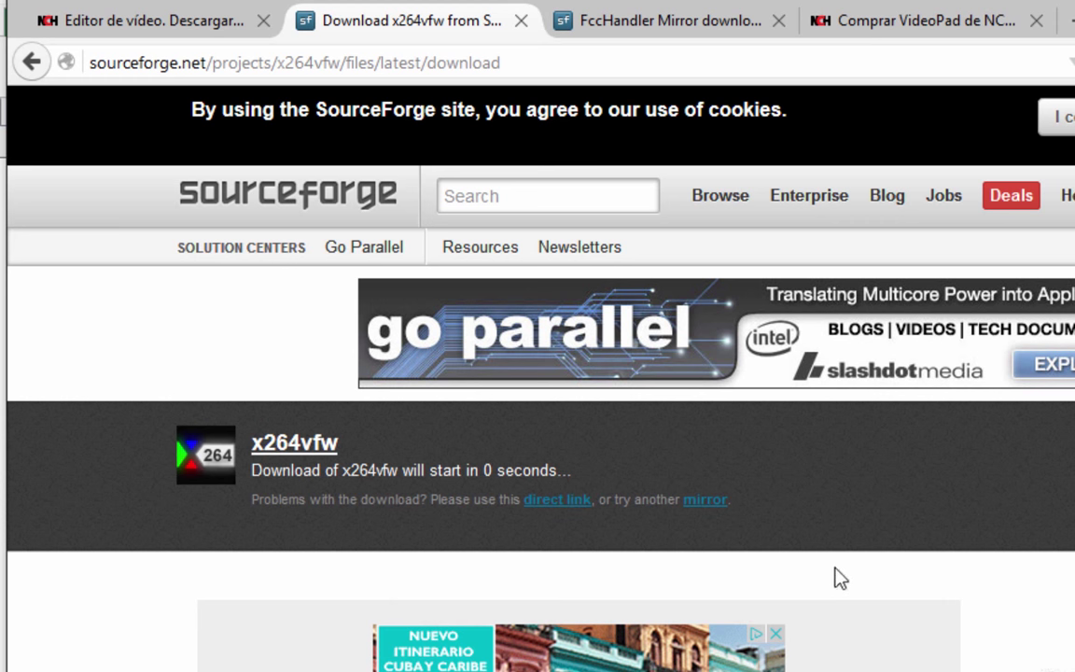
- Show the FccHandler Mirror project page on SourceForge and highlight its address
{"action": "left_click", "coordinate": [651, 23]}
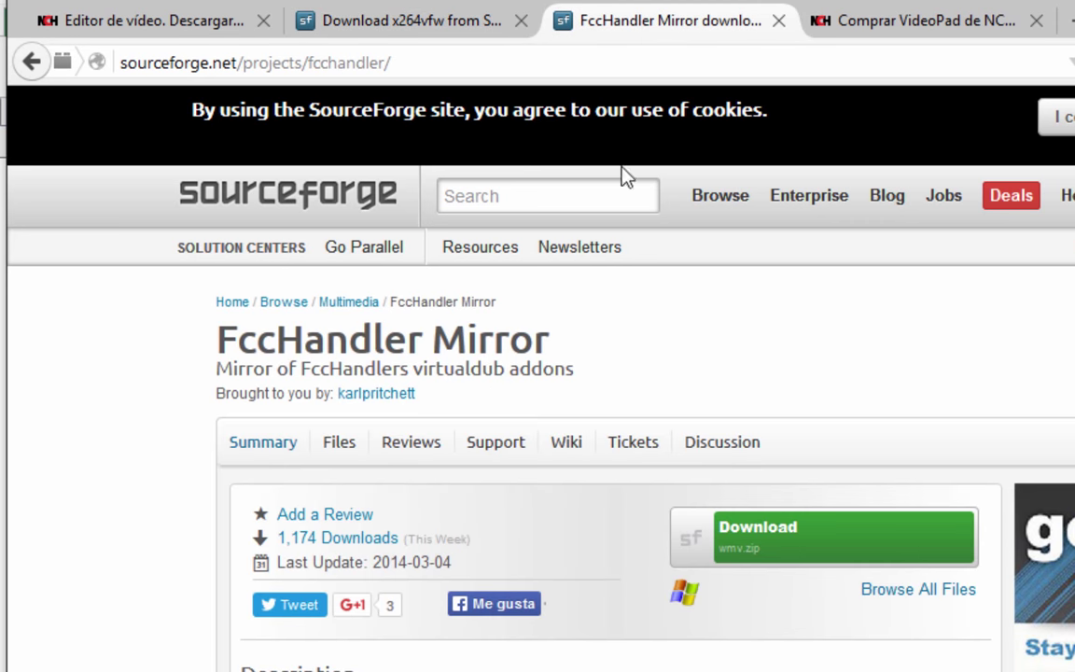
{"action": "left_click", "coordinate": [222, 58]}
{"action": "left_click_drag", "start_coordinate": [138, 63], "coordinate": [401, 63]}
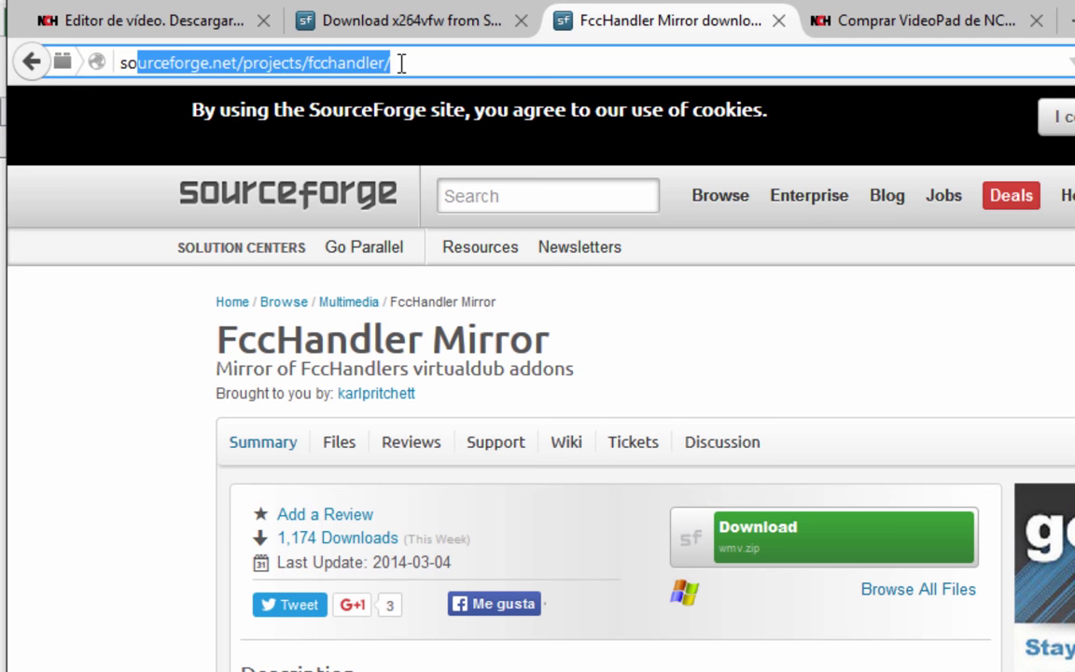
{"action": "left_click", "coordinate": [401, 64]}
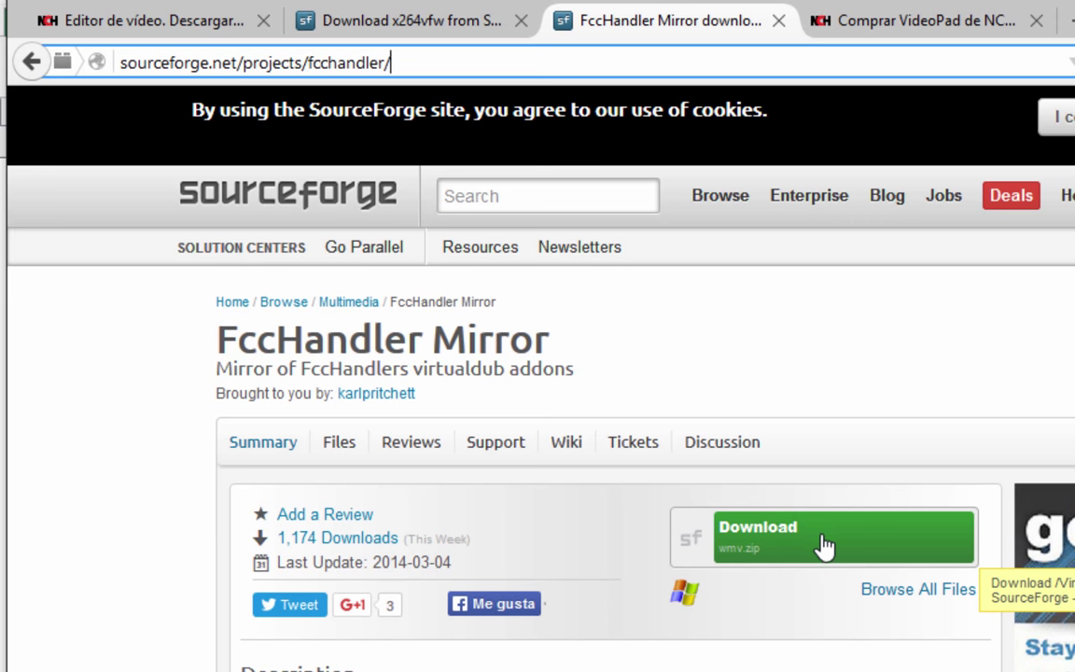
- Download SetupLameMp3acm_X86_X64.zip from the FccHandler Mirror file list, highlighting its file size in the save prompt
{"action": "left_click", "coordinate": [917, 594]}
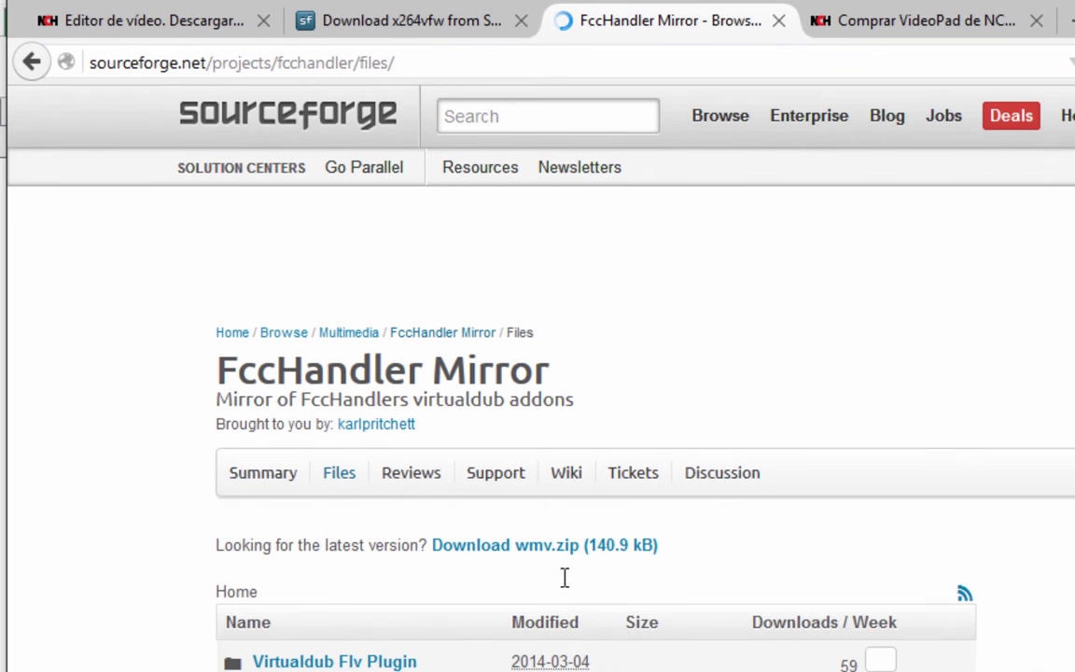
{"action": "scroll", "coordinate": [565, 578], "scroll_direction": "down", "scroll_amount": 6}
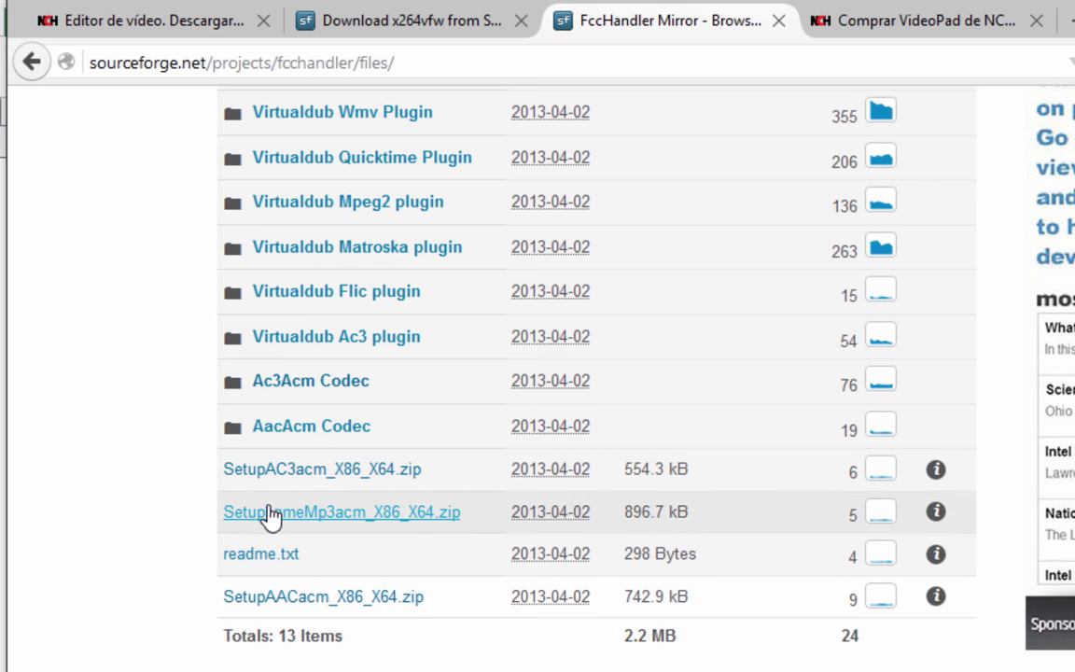
{"action": "left_click", "coordinate": [341, 524]}
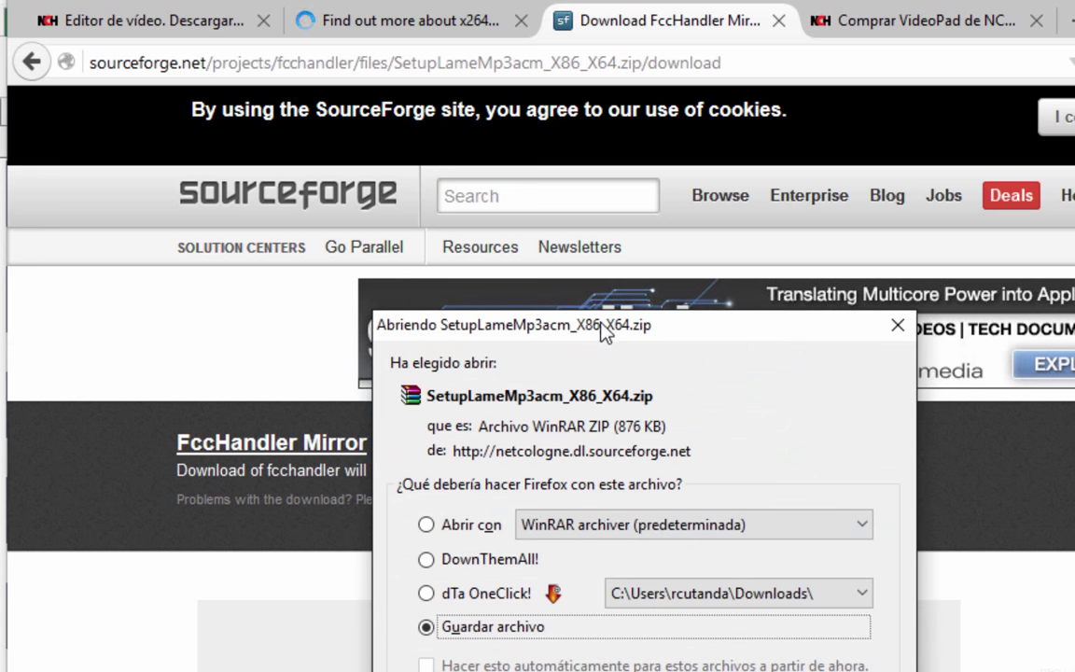
{"action": "left_click_drag", "start_coordinate": [605, 333], "coordinate": [504, 268]}
{"action": "double_click", "coordinate": [528, 361]}
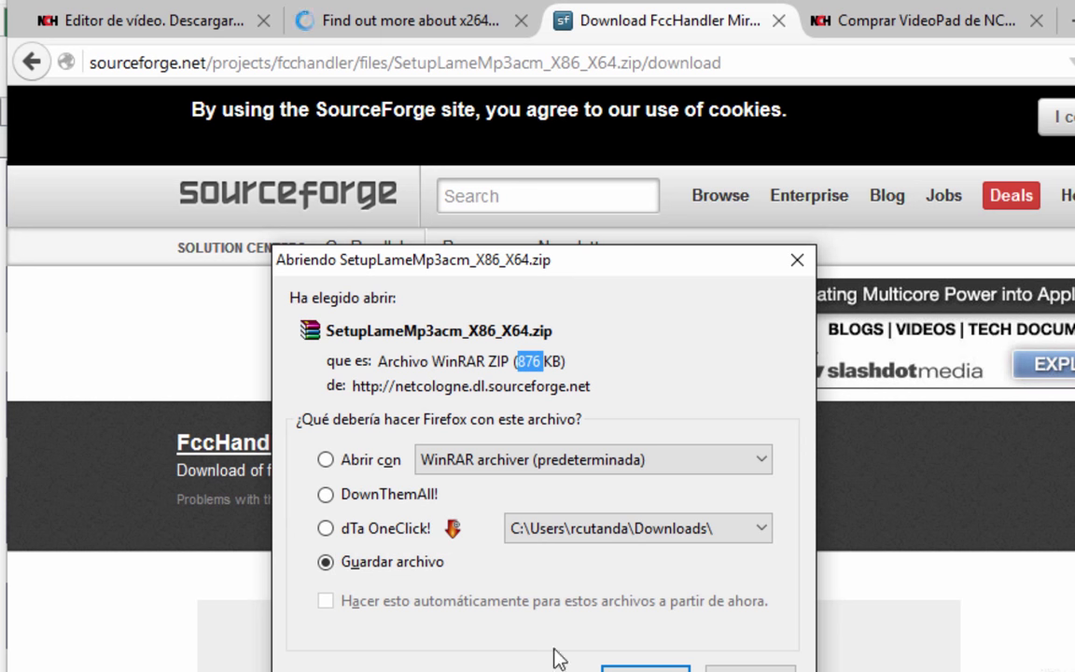
{"action": "left_click", "coordinate": [645, 668]}
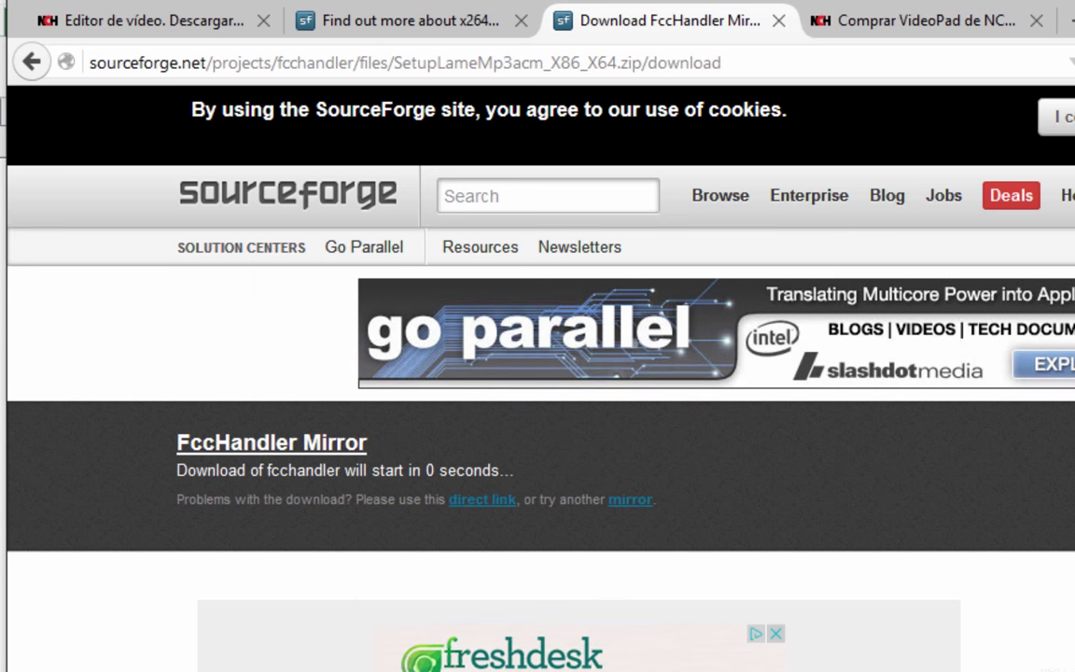
- Show the Downloads folder and select x264vfw_full_42_2538bm_41390.exe
{"action": "left_click_drag", "start_coordinate": [1026, 177], "coordinate": [782, 159]}
{"action": "left_click", "coordinate": [701, 399]}
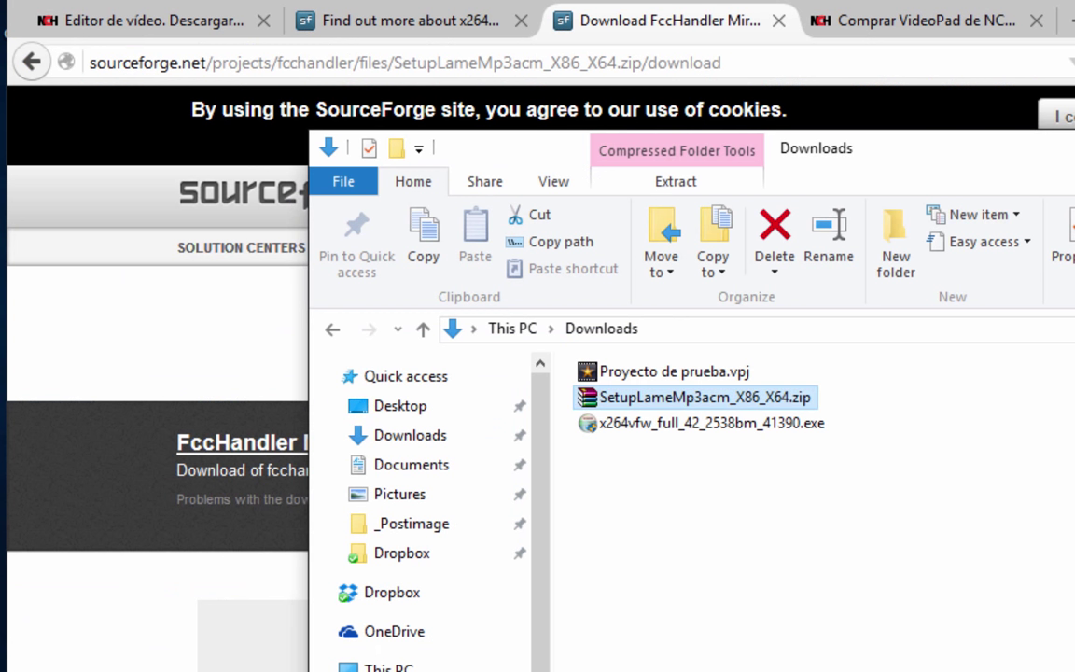
{"action": "left_click", "coordinate": [601, 422]}
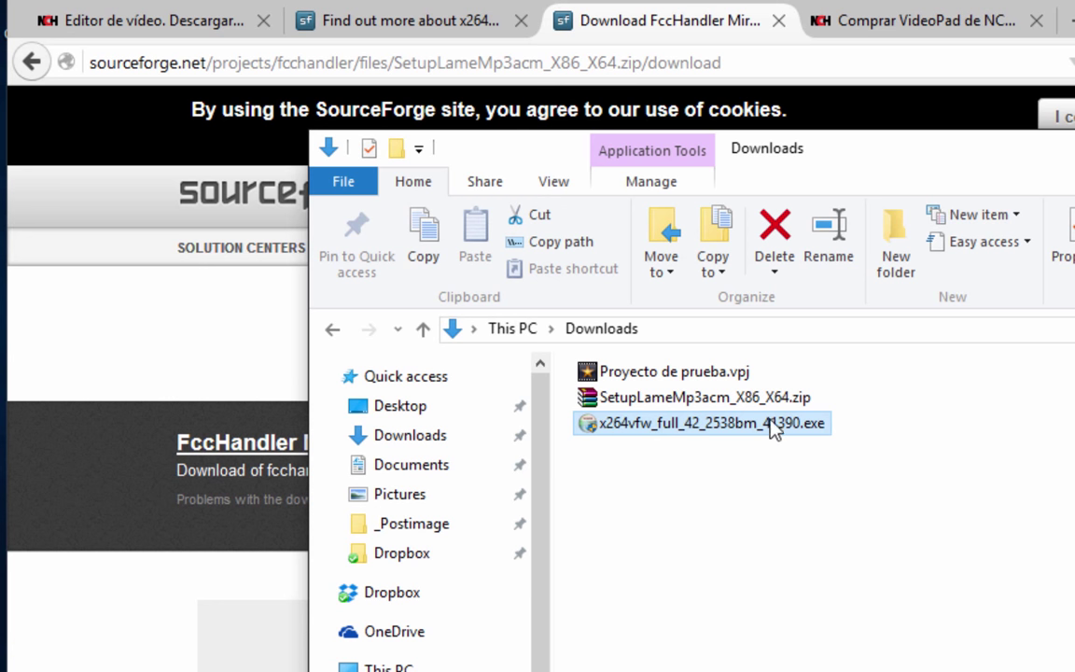
{"action": "right_click", "coordinate": [664, 423]}
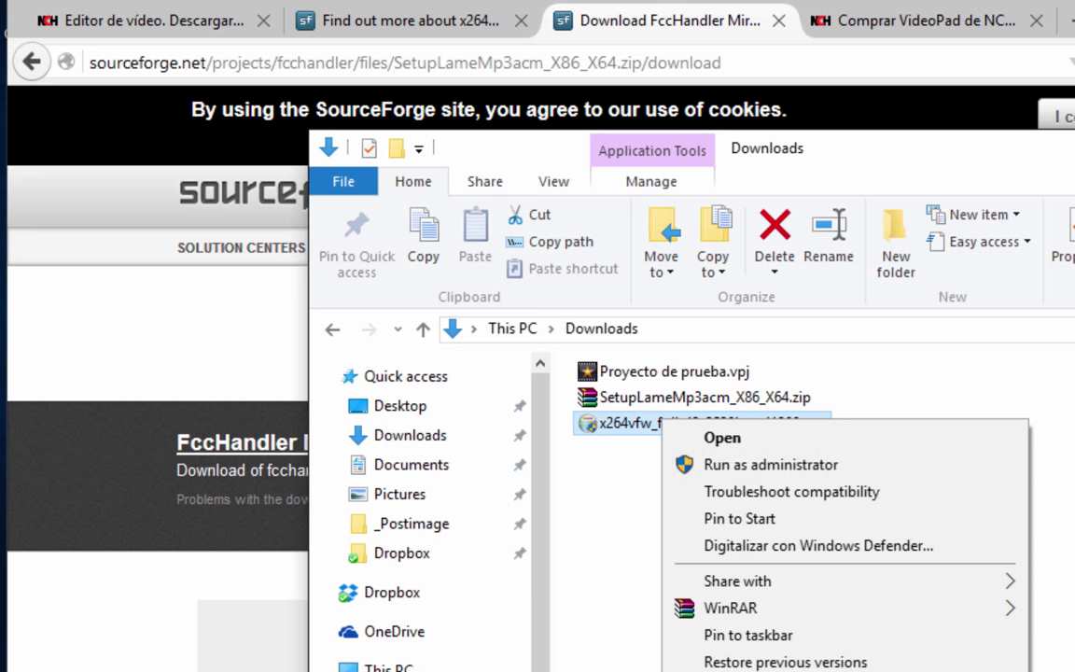
{"action": "left_click", "coordinate": [634, 422]}
{"action": "left_click", "coordinate": [671, 420]}
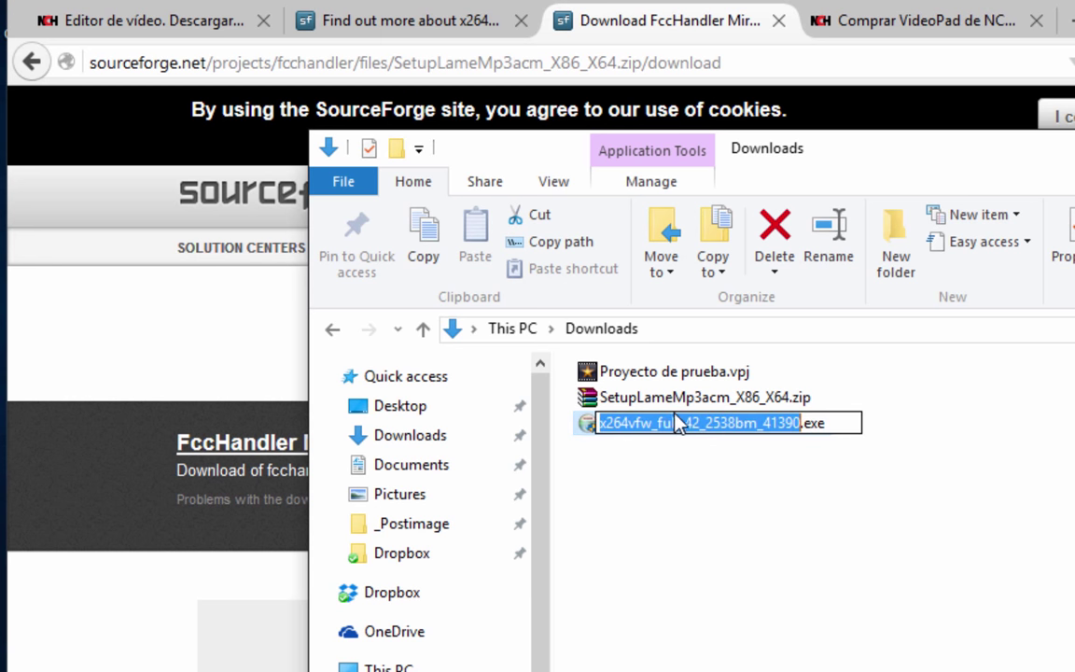
{"action": "right_click", "coordinate": [670, 420]}
{"action": "left_click", "coordinate": [619, 457]}
{"action": "left_click", "coordinate": [681, 478]}
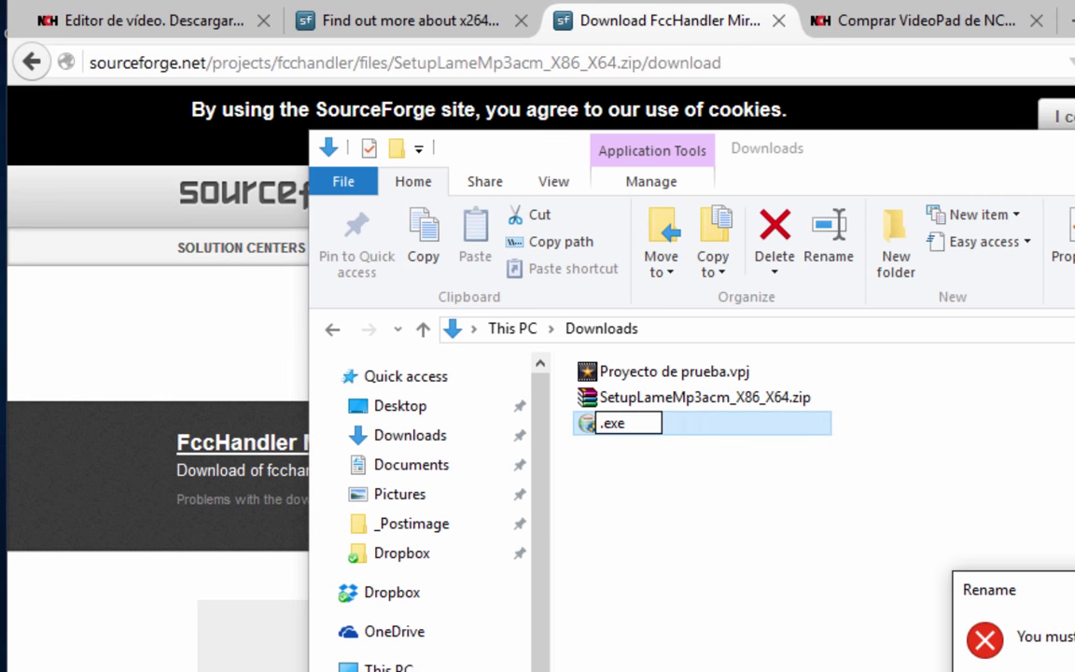
{"action": "key", "text": "Return"}
{"action": "key", "text": "Escape"}
- Run x264vfw_full_42_2538bm_41390.exe as administrator and install the codec with all components in C:\Program Files (x86)\x264vfw
{"action": "right_click", "coordinate": [717, 423]}
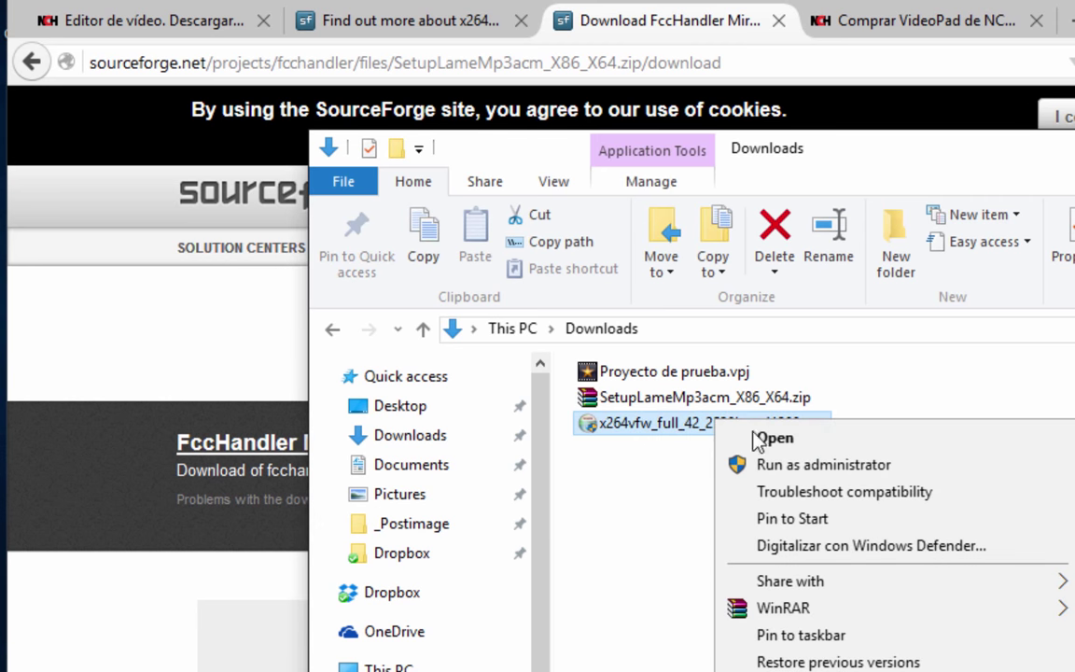
{"action": "left_click", "coordinate": [800, 466]}
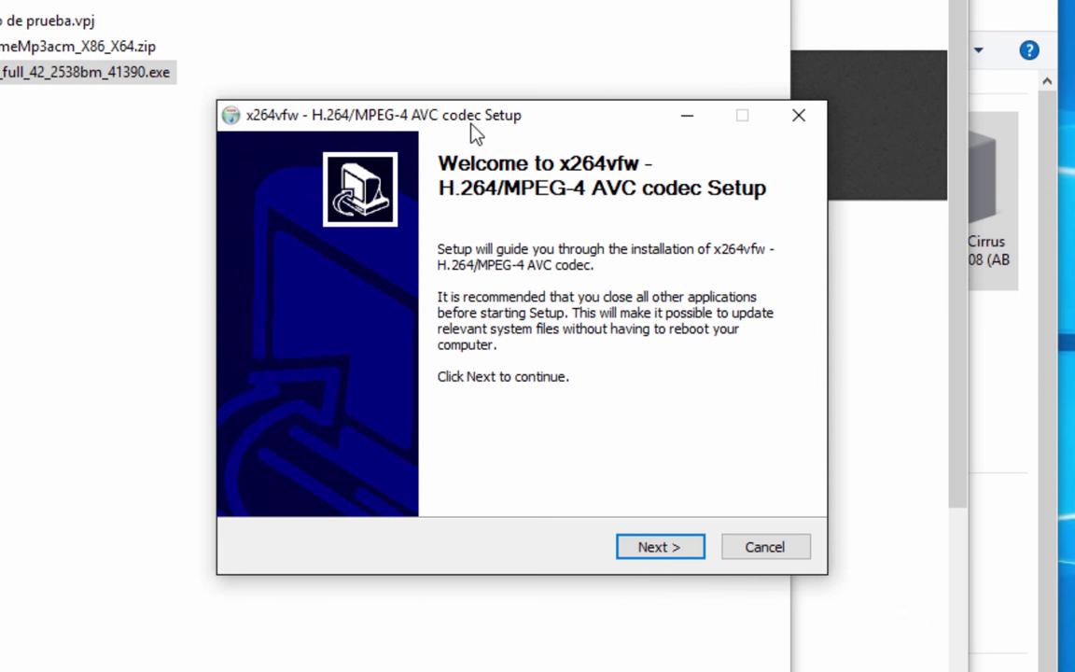
{"action": "left_click", "coordinate": [645, 551]}
{"action": "left_click", "coordinate": [646, 551]}
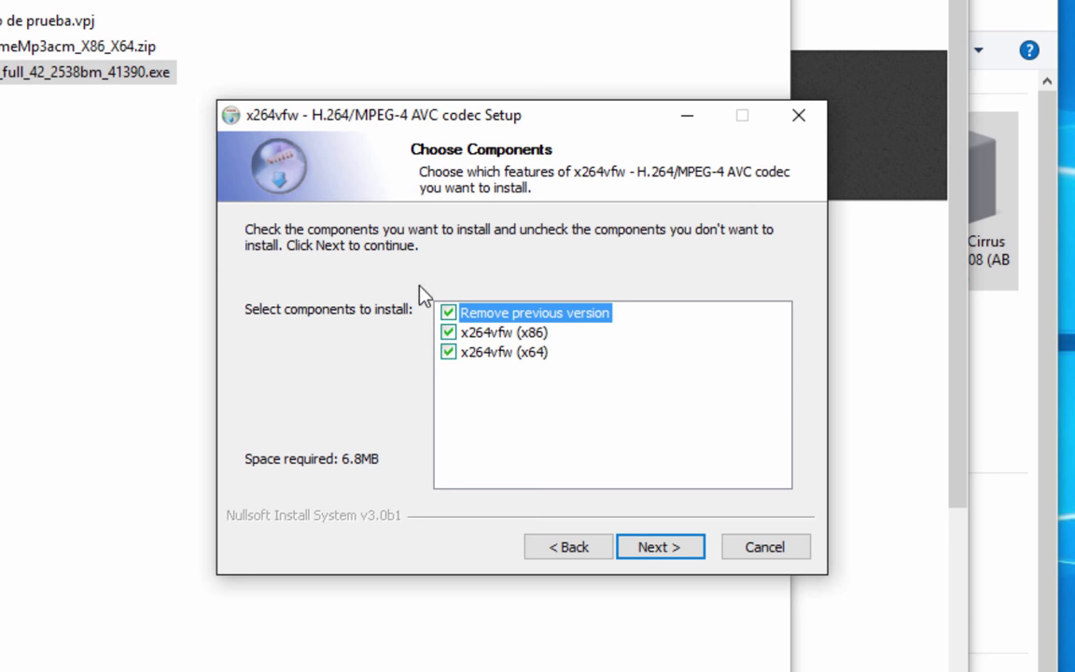
{"action": "left_click", "coordinate": [648, 551]}
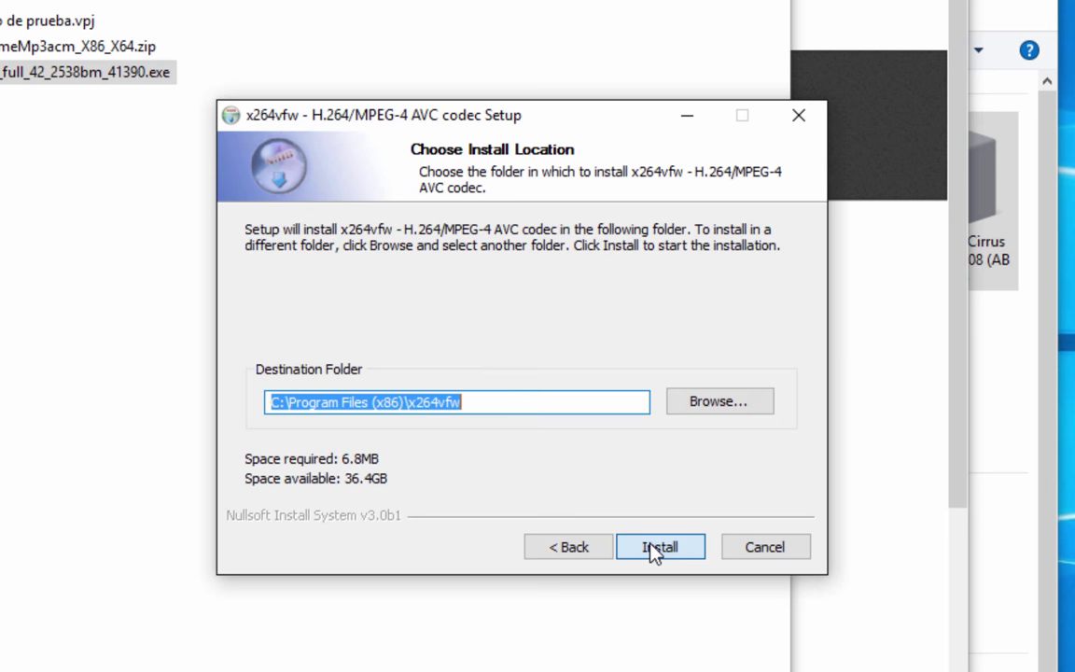
{"action": "left_click", "coordinate": [660, 551]}
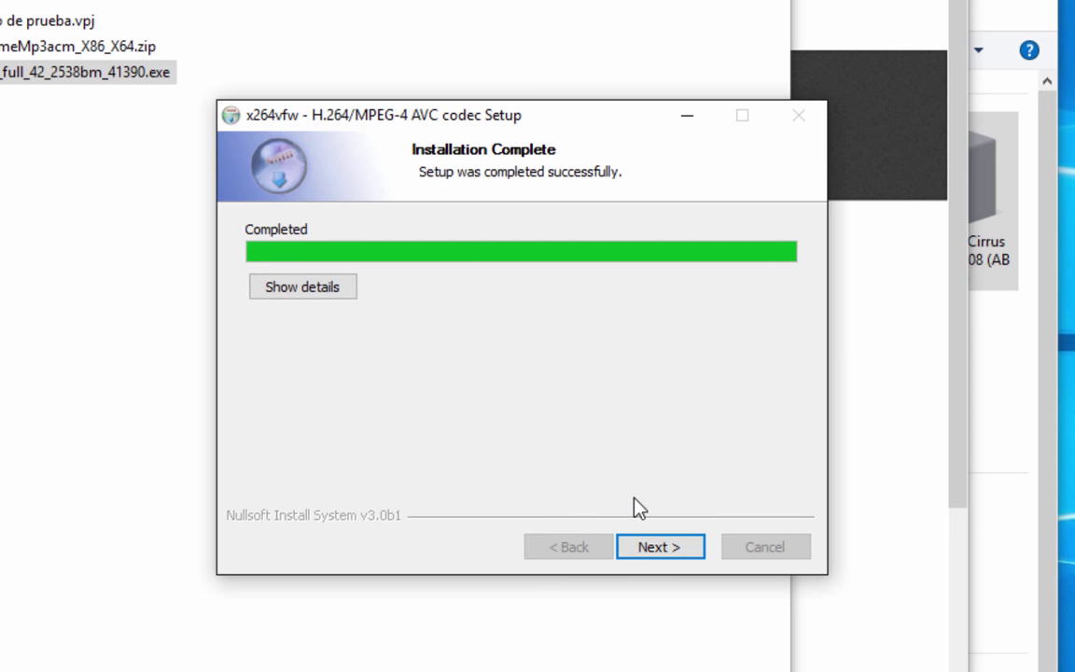
{"action": "left_click", "coordinate": [649, 558]}
{"action": "left_click", "coordinate": [650, 554]}
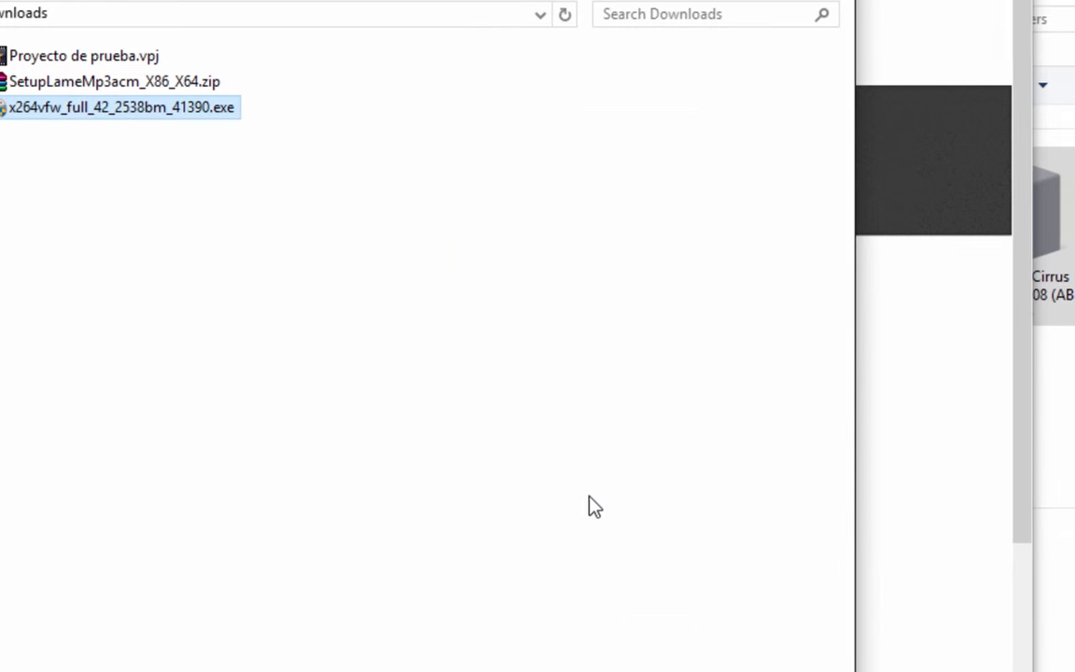
- Extract SetupLameMp3acm_X86_X64.zip directly into the Downloads folder with WinRAR
{"action": "left_click", "coordinate": [205, 152]}
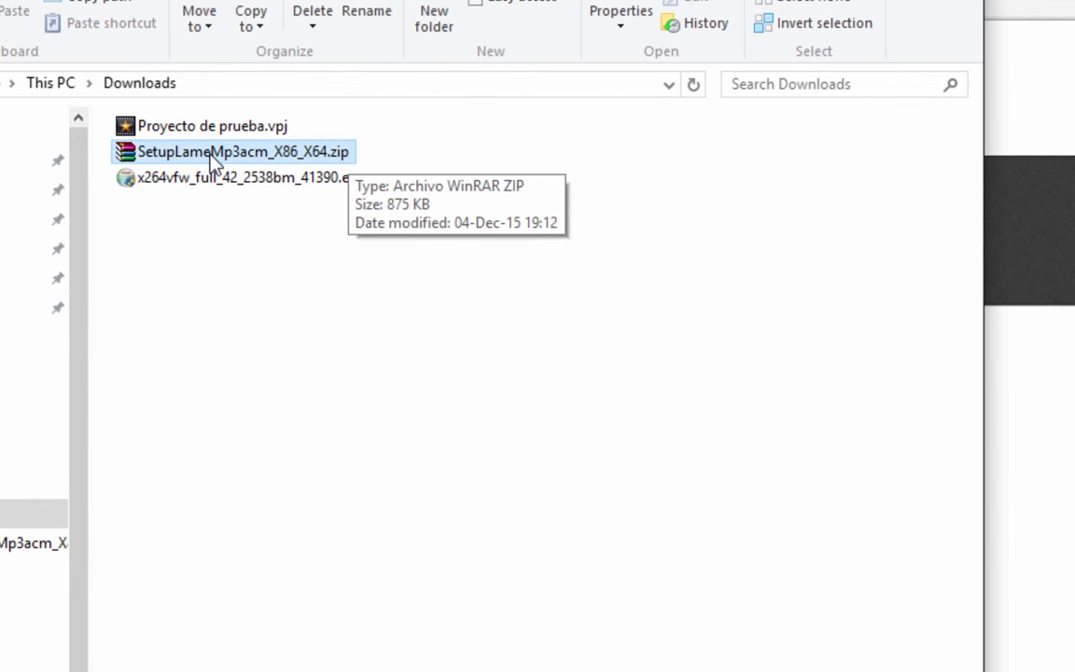
{"action": "right_click", "coordinate": [179, 155]}
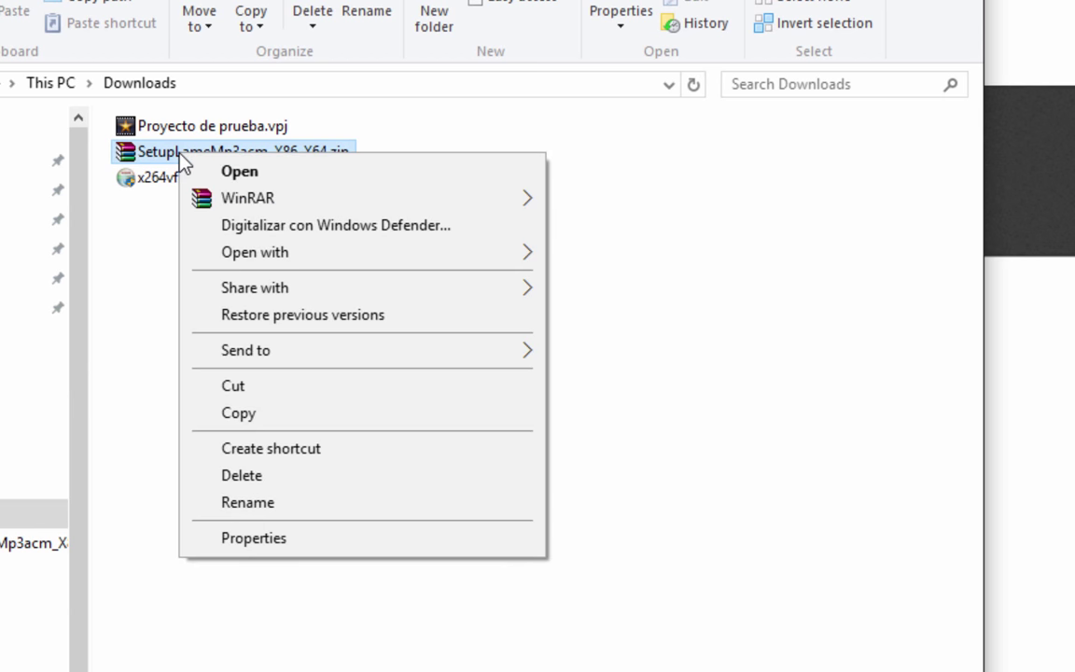
{"action": "mouse_move", "coordinate": [257, 205]}
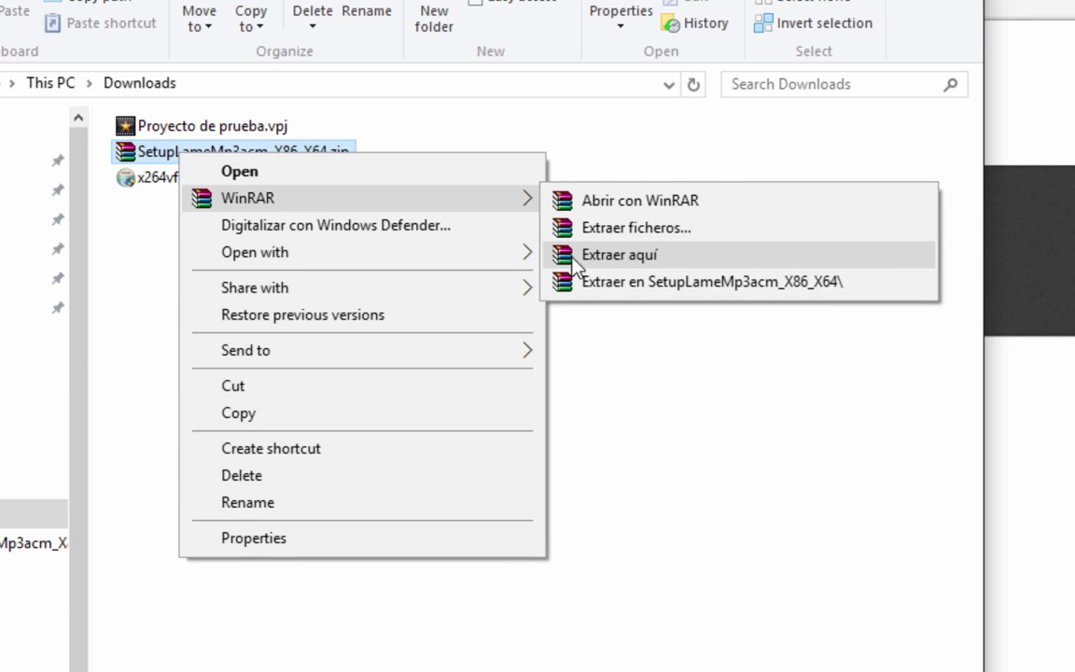
{"action": "left_click", "coordinate": [639, 256]}
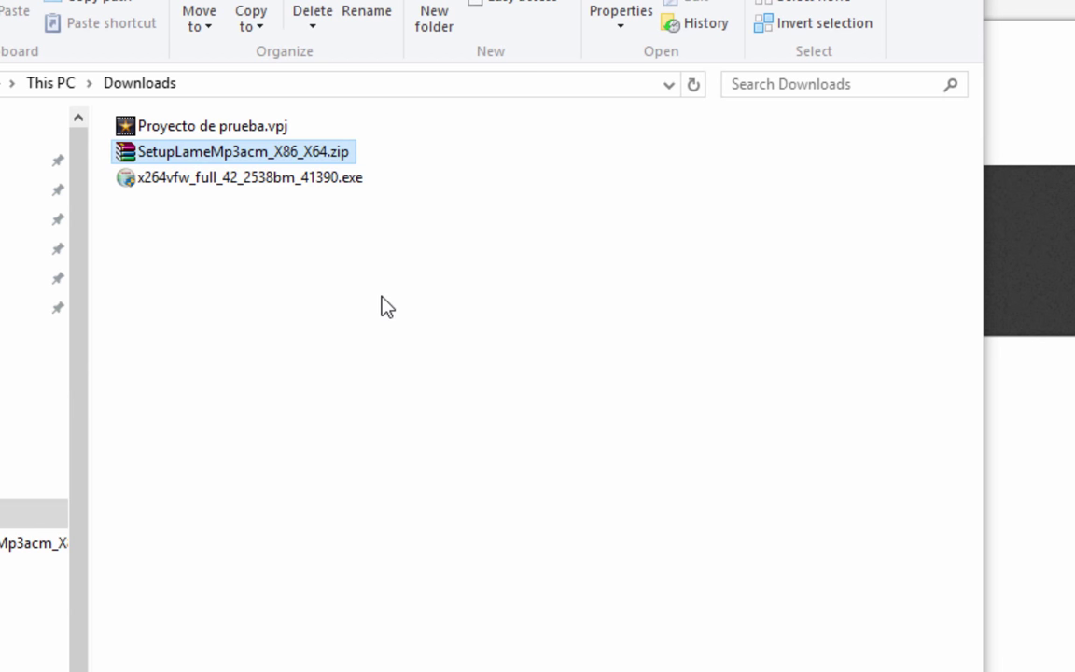
- Delete the extracted SetupLame_X86_X64.exe from the Downloads folder
{"action": "left_click", "coordinate": [159, 209]}
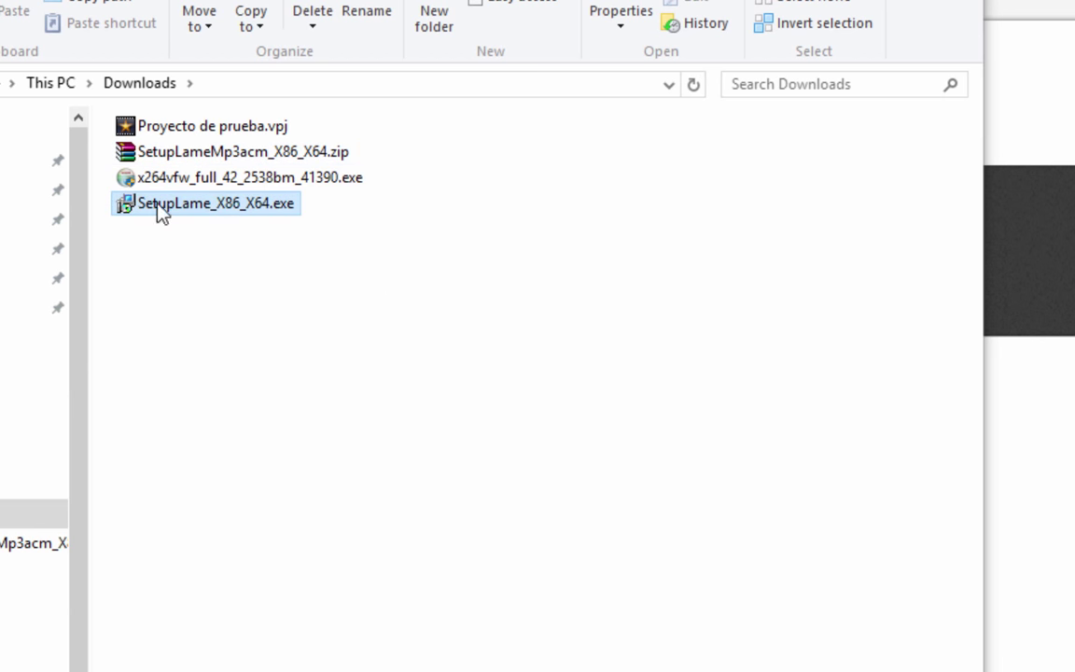
{"action": "right_click", "coordinate": [216, 209]}
{"action": "left_click", "coordinate": [314, 613]}
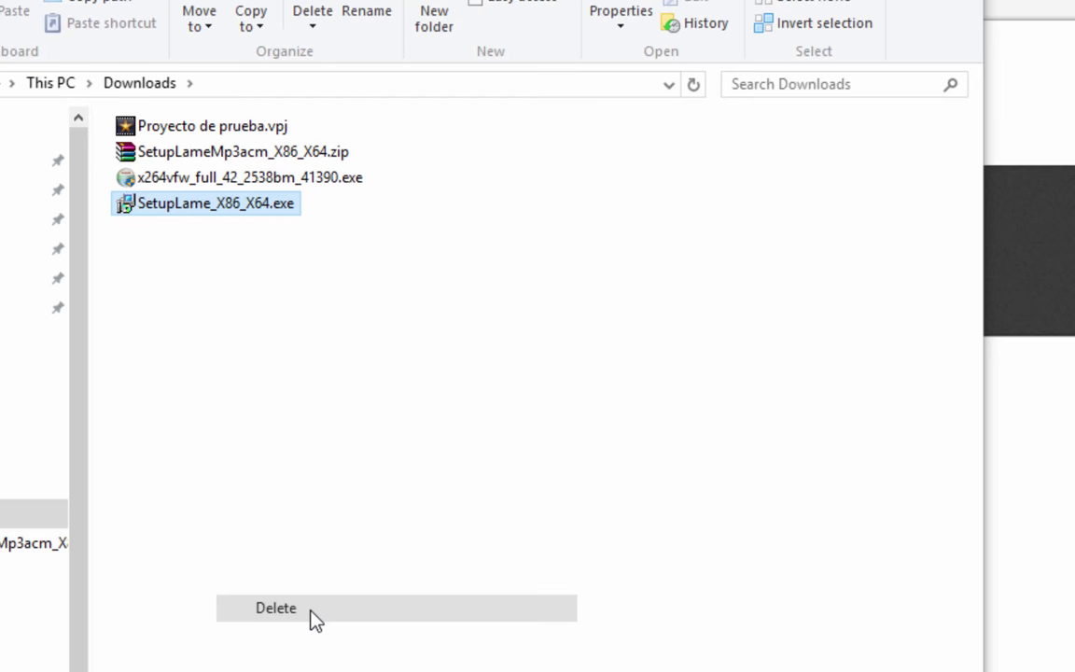
- Open SetupLameMp3acm_X86_X64.zip in WinRAR and extract SetupLame_X86_X64.exe from it into the Downloads folder
{"action": "double_click", "coordinate": [203, 155]}
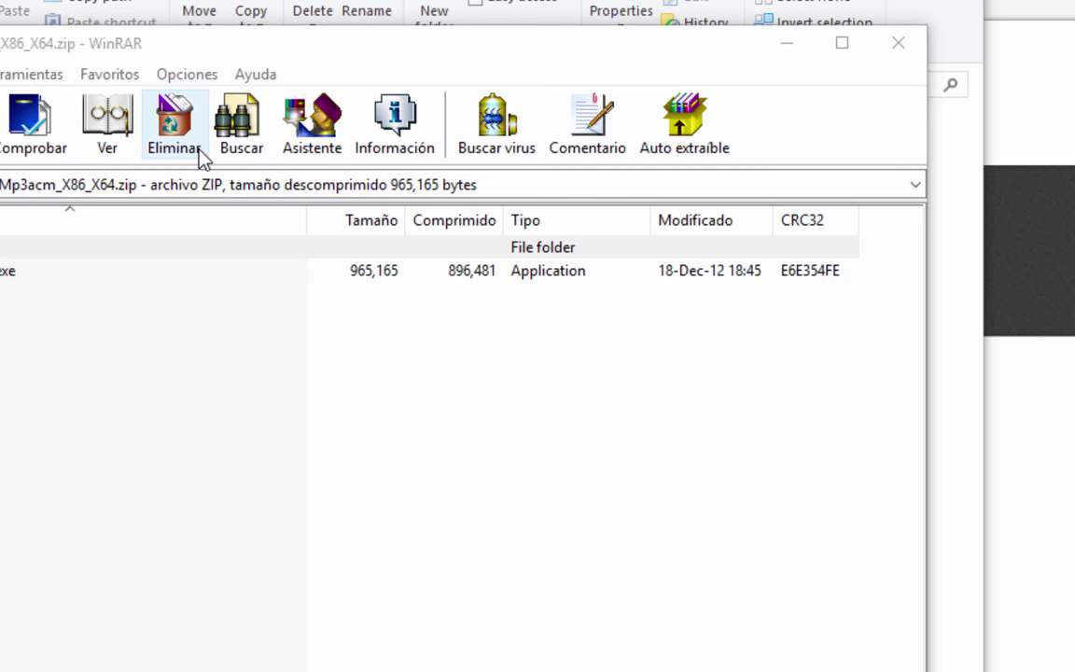
{"action": "left_click_drag", "start_coordinate": [65, 46], "coordinate": [546, 0]}
{"action": "left_click", "coordinate": [392, 191]}
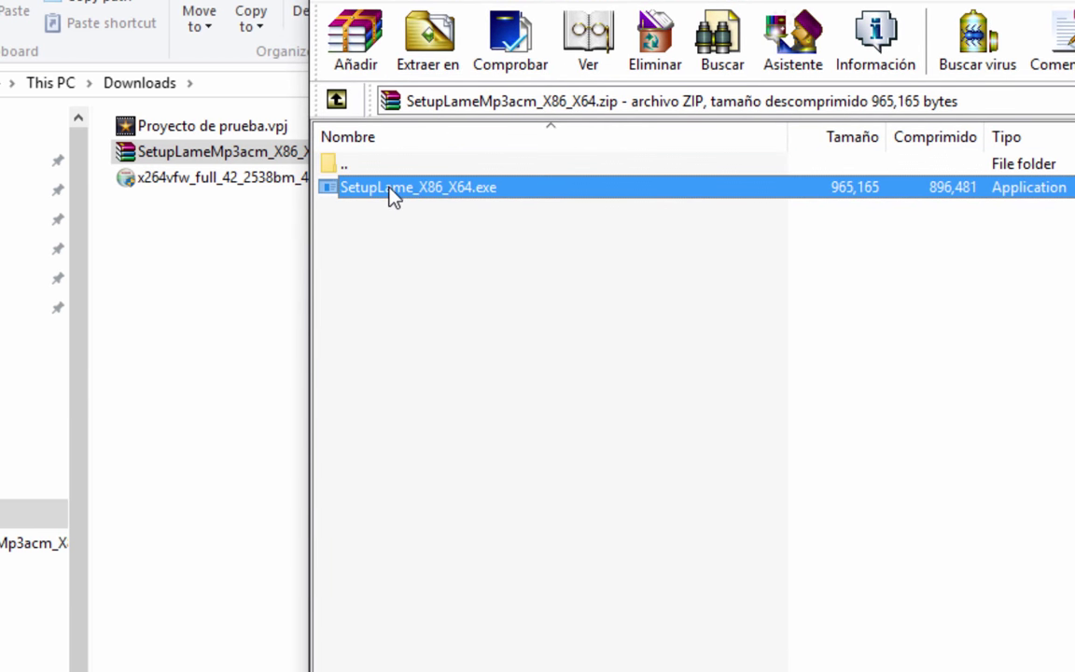
{"action": "left_click_drag", "start_coordinate": [366, 194], "coordinate": [125, 227]}
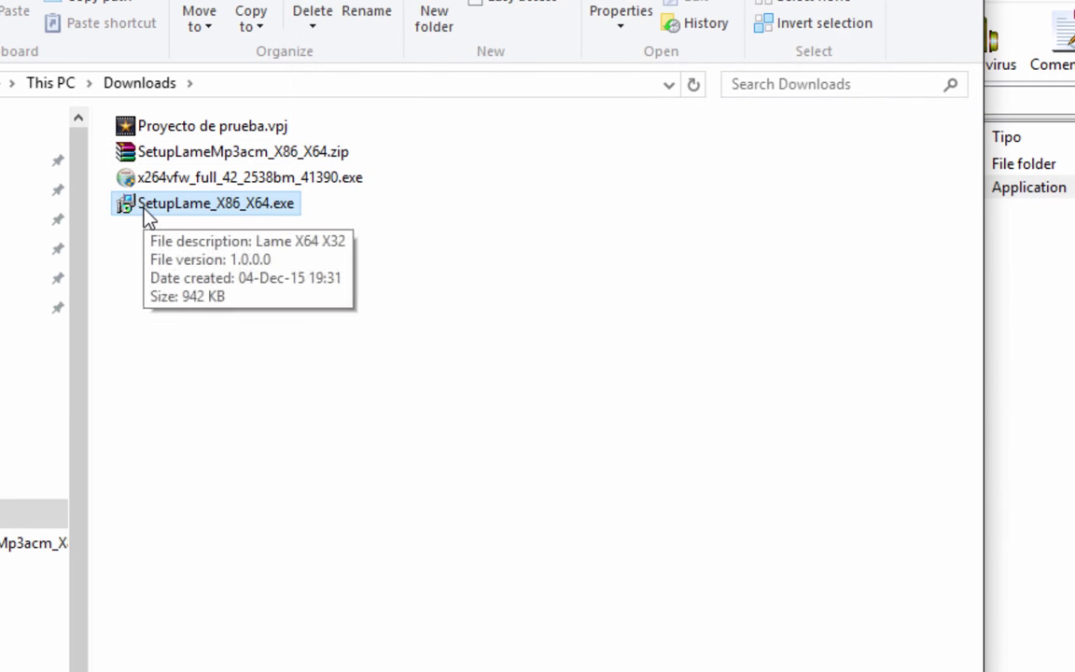
- Run SetupLame_X86_X64.exe, complete a full installation with Lame x64 and Lame x32, and close the WinRAR archive window
{"action": "double_click", "coordinate": [146, 215]}
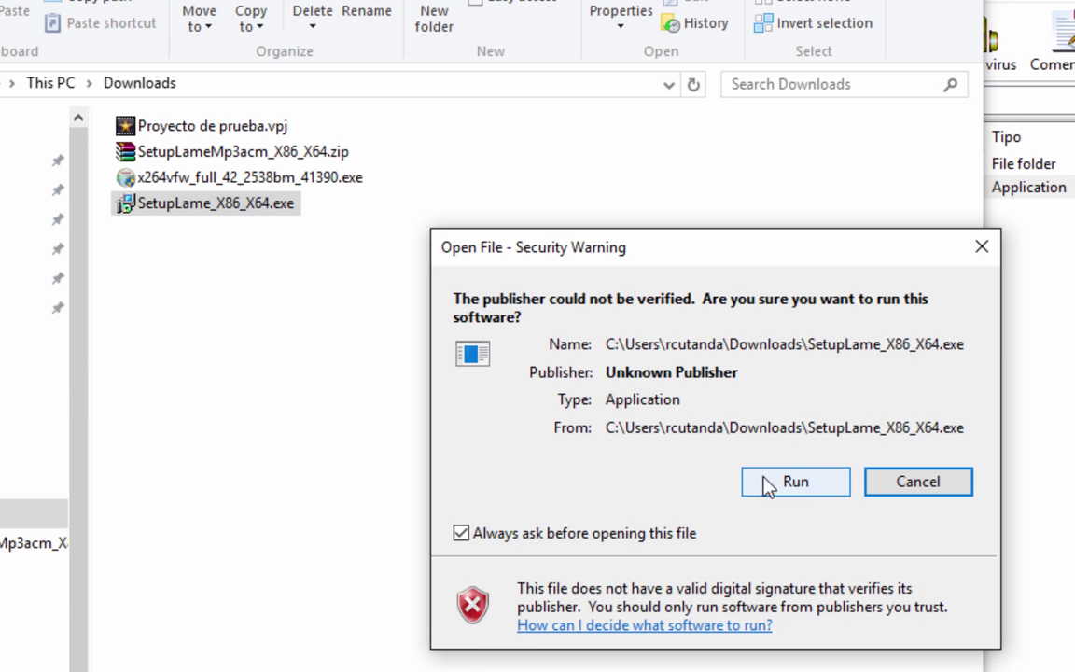
{"action": "left_click", "coordinate": [793, 487]}
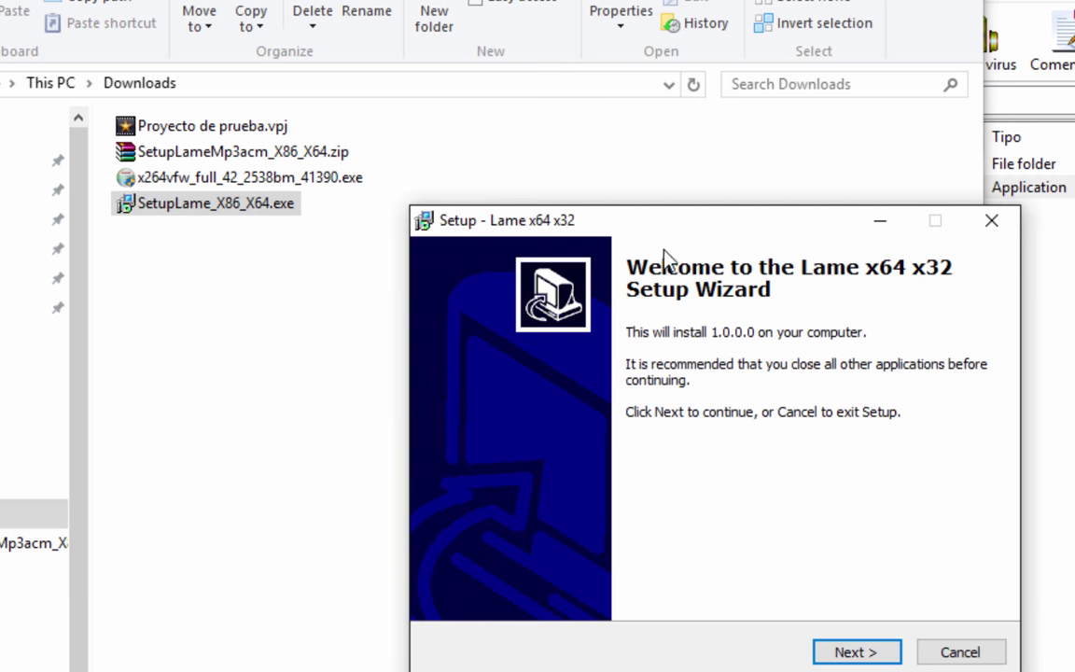
{"action": "left_click", "coordinate": [862, 651]}
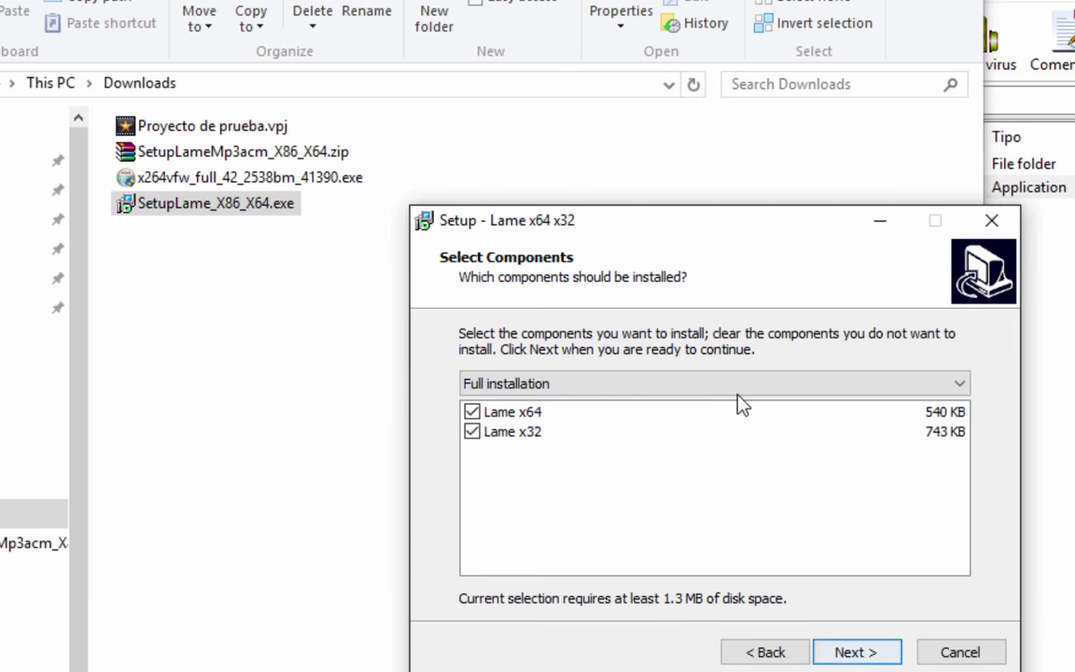
{"action": "left_click", "coordinate": [853, 652]}
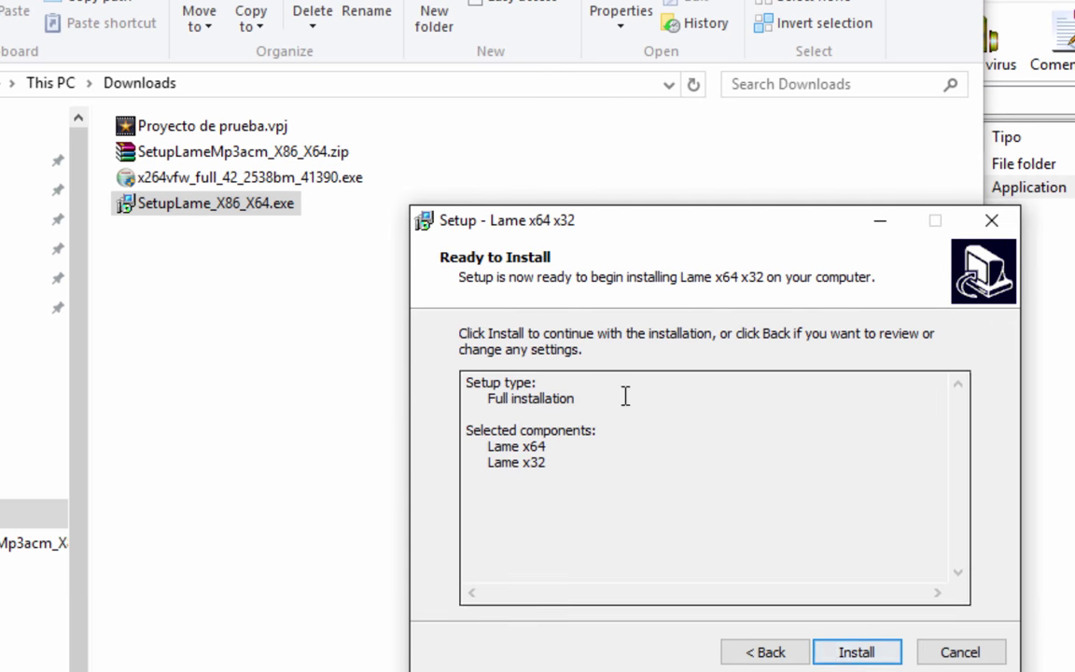
{"action": "left_click", "coordinate": [843, 653]}
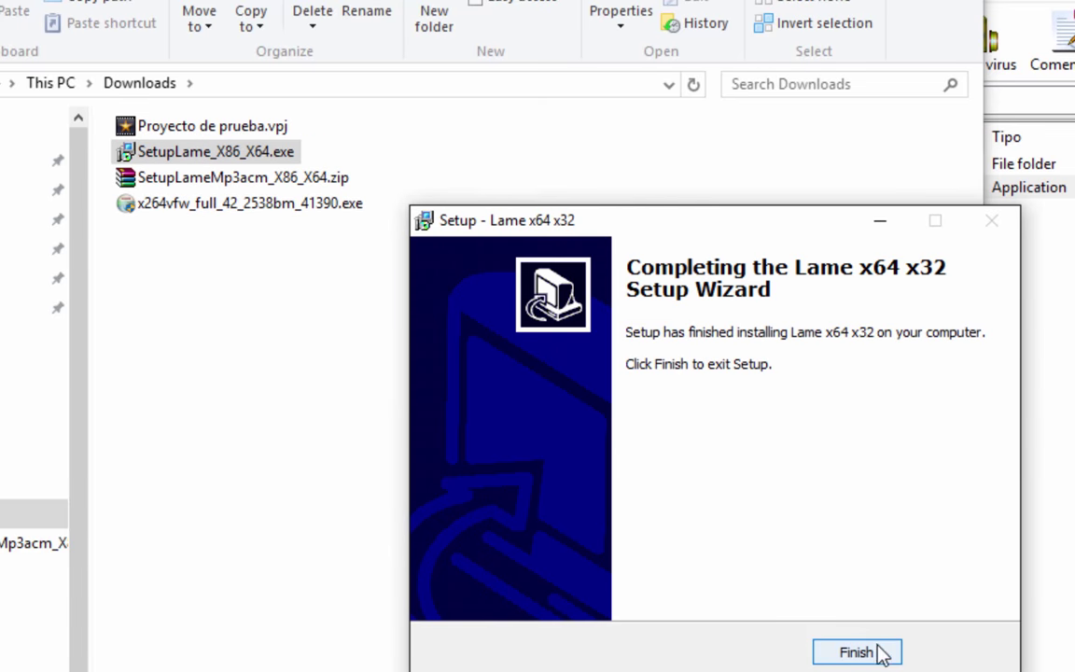
{"action": "left_click", "coordinate": [881, 652]}
{"action": "left_click", "coordinate": [1022, 508]}
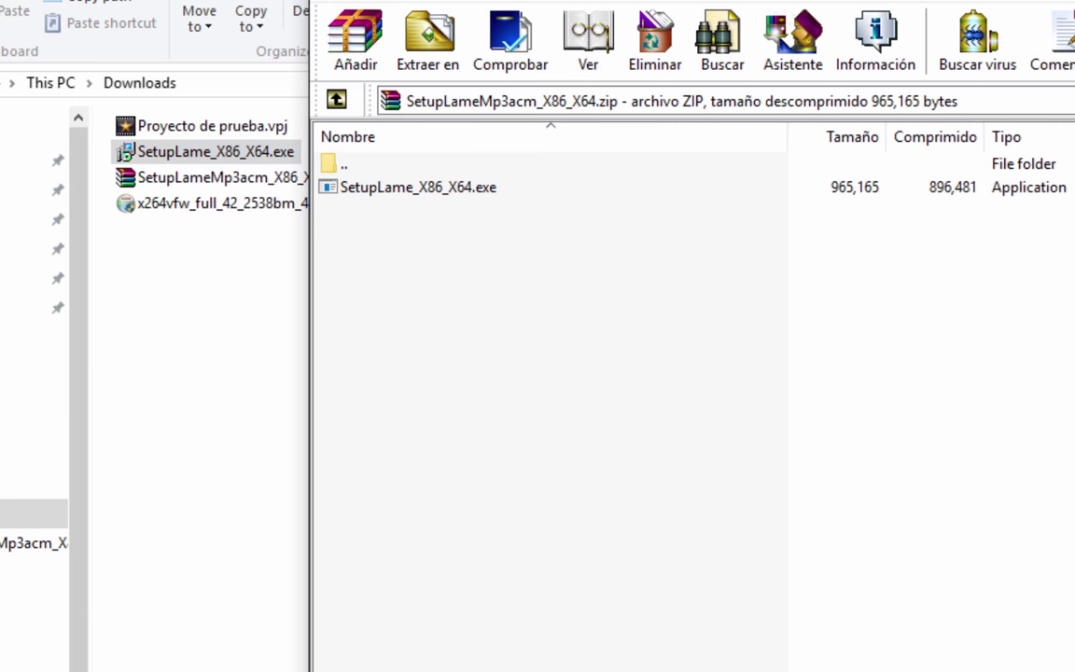
{"action": "key", "text": "Escape"}
- Open Proyecto de prueba.vpj from the Downloads folder in VideoPad and certify non-commercial home use
{"action": "left_click", "coordinate": [187, 126]}
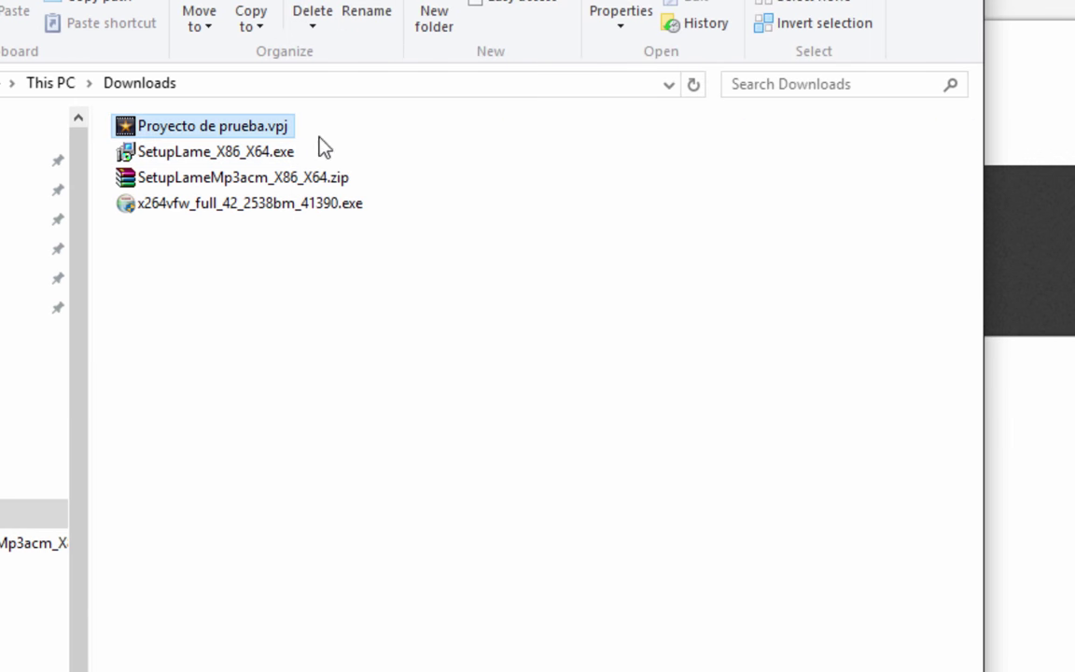
{"action": "double_click", "coordinate": [209, 133]}
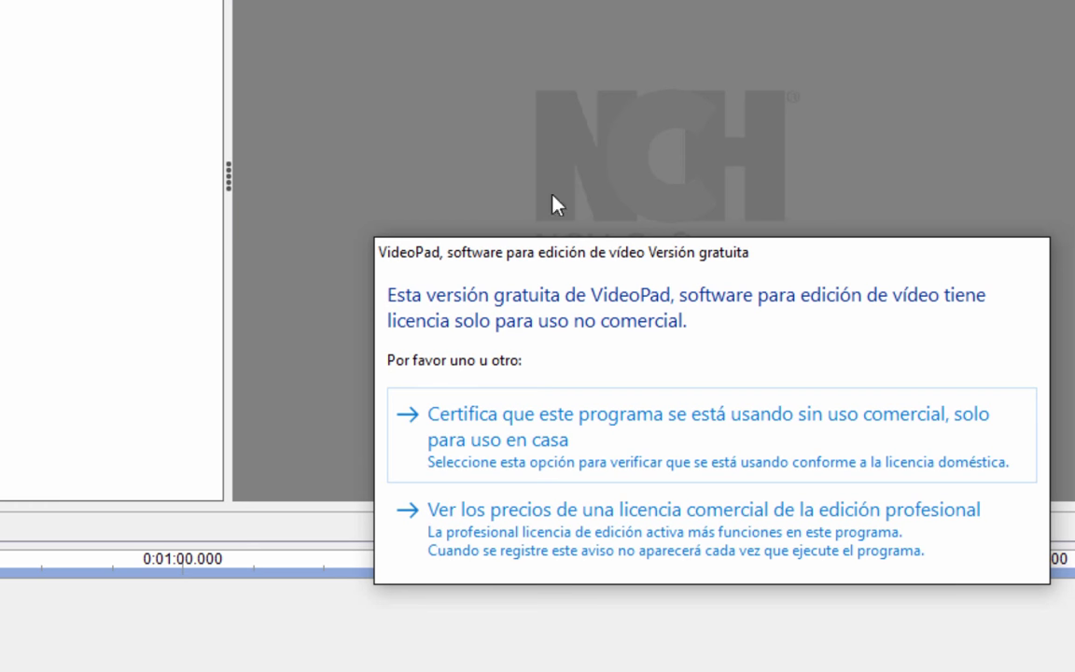
{"action": "left_click", "coordinate": [600, 433]}
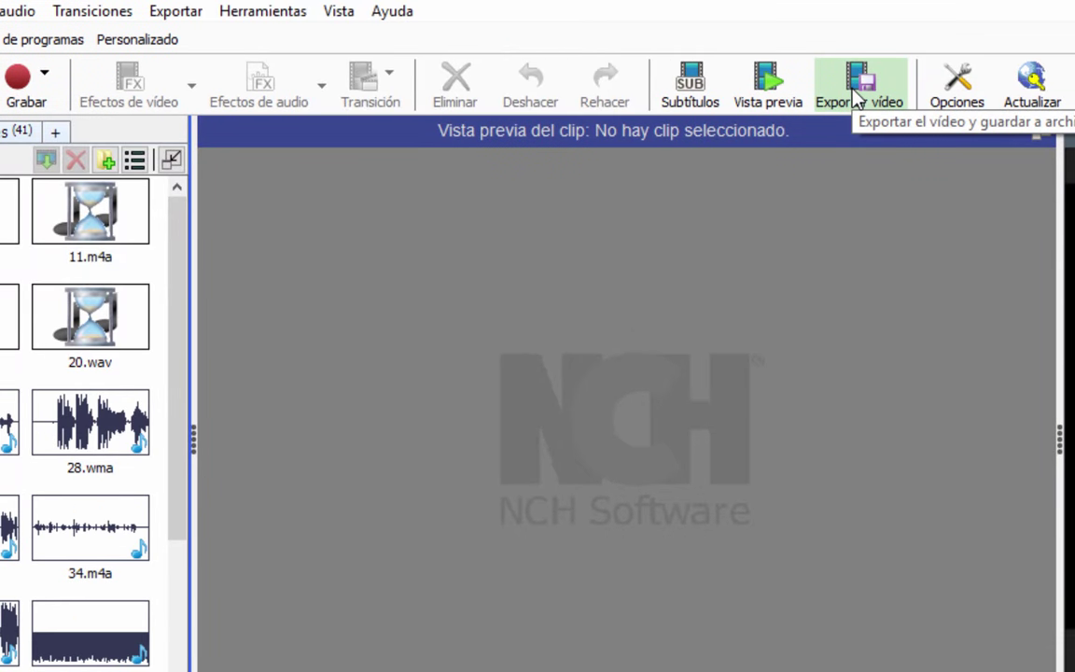
- Start a video export of the project and set the file format to .avi
{"action": "left_click", "coordinate": [854, 93]}
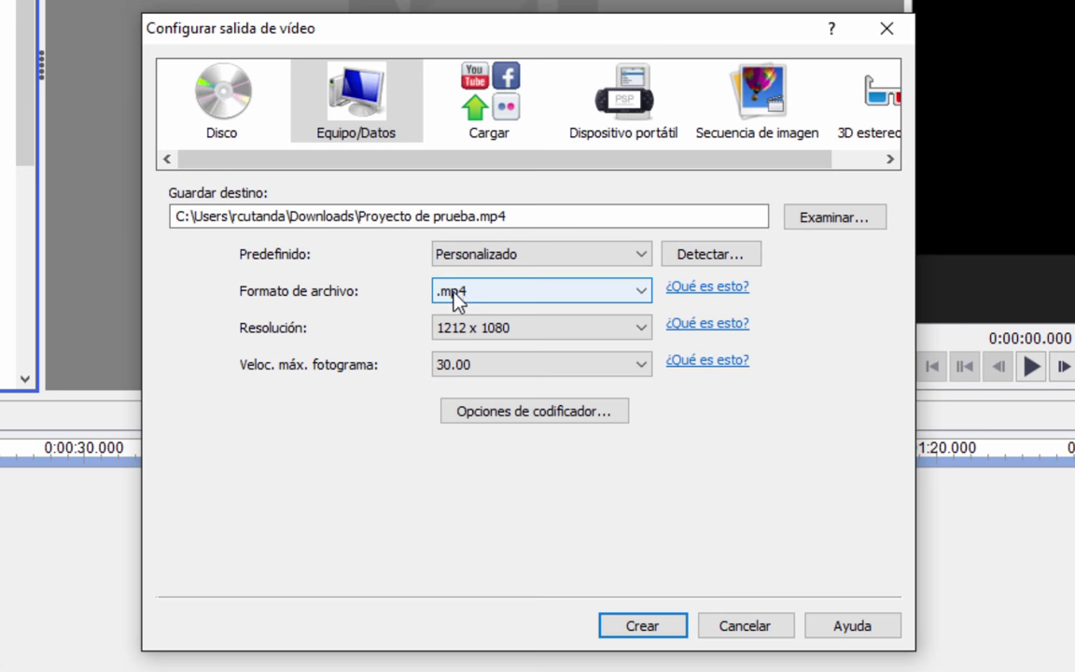
{"action": "left_click", "coordinate": [478, 292]}
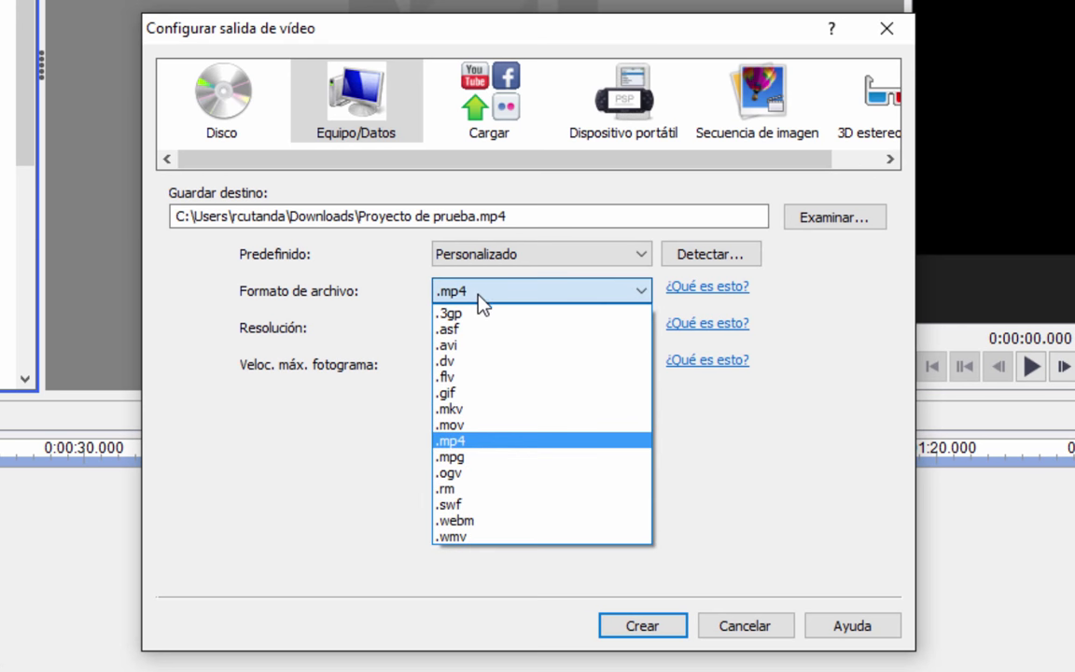
{"action": "left_click", "coordinate": [456, 347]}
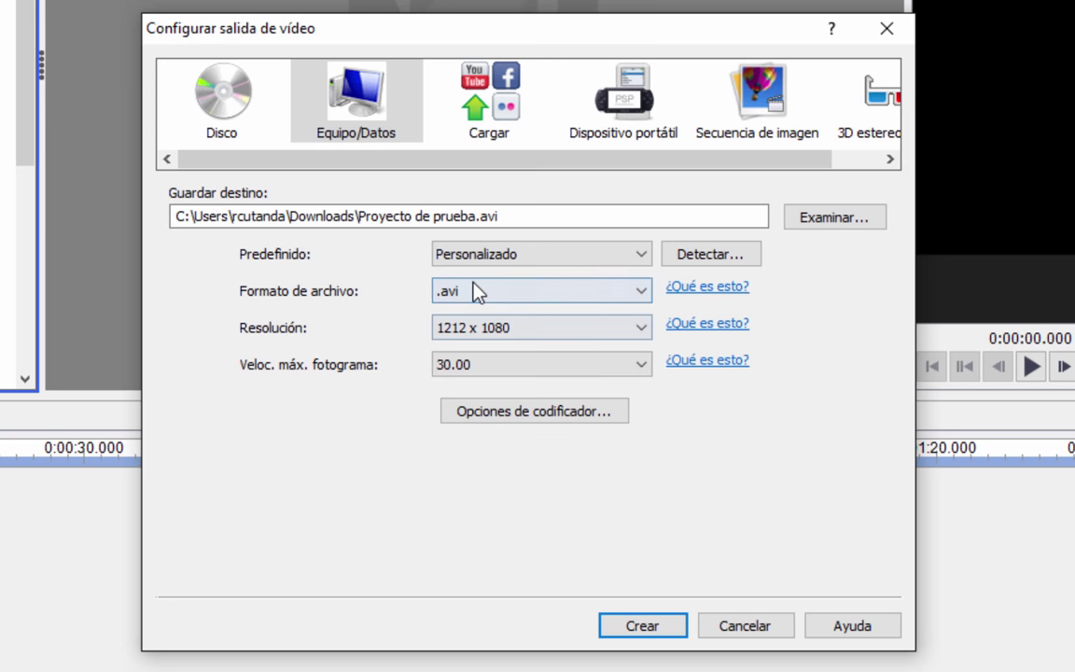
- Open the AVI encoder options and choose x264vfw - H.264/MPEG-4 AVC codec as the video compressor
{"action": "left_click", "coordinate": [518, 420]}
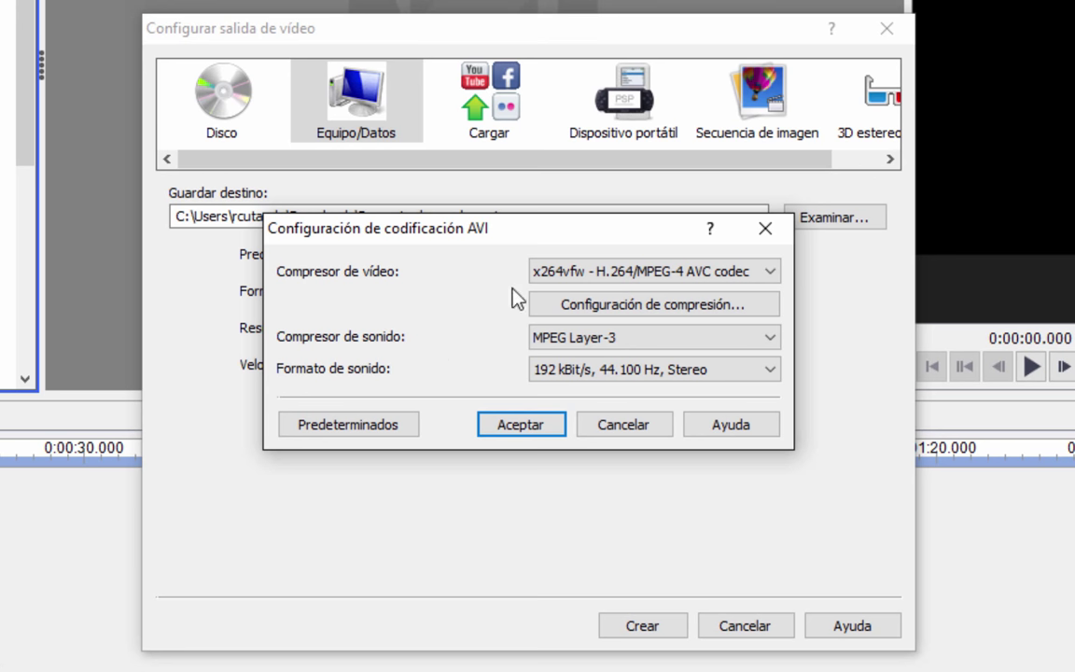
{"action": "left_click", "coordinate": [593, 273]}
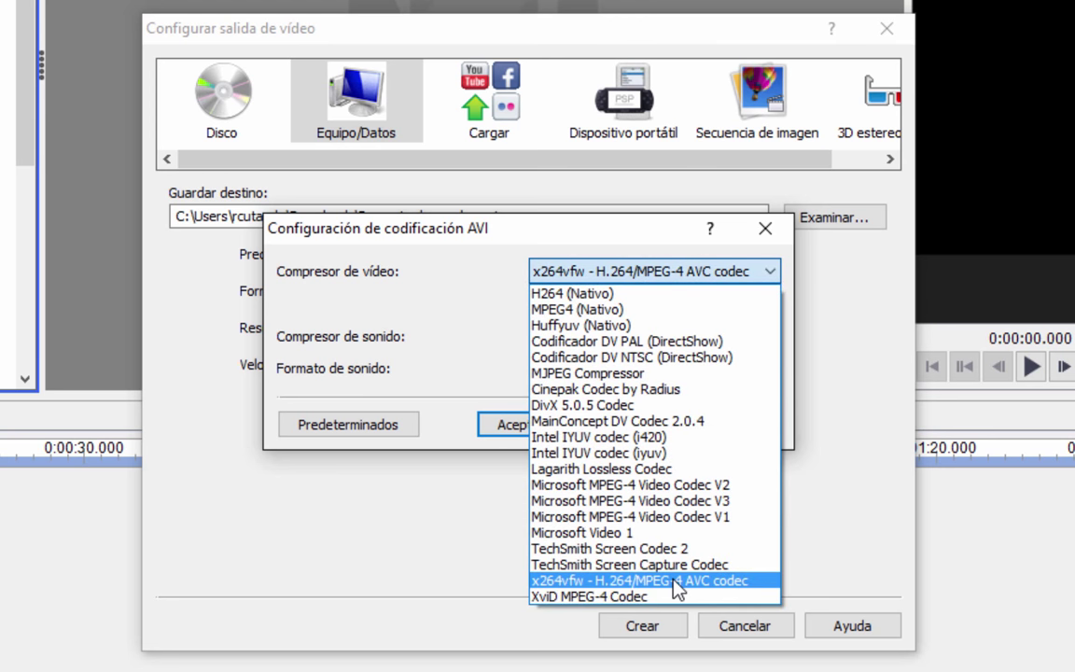
{"action": "left_click", "coordinate": [614, 581]}
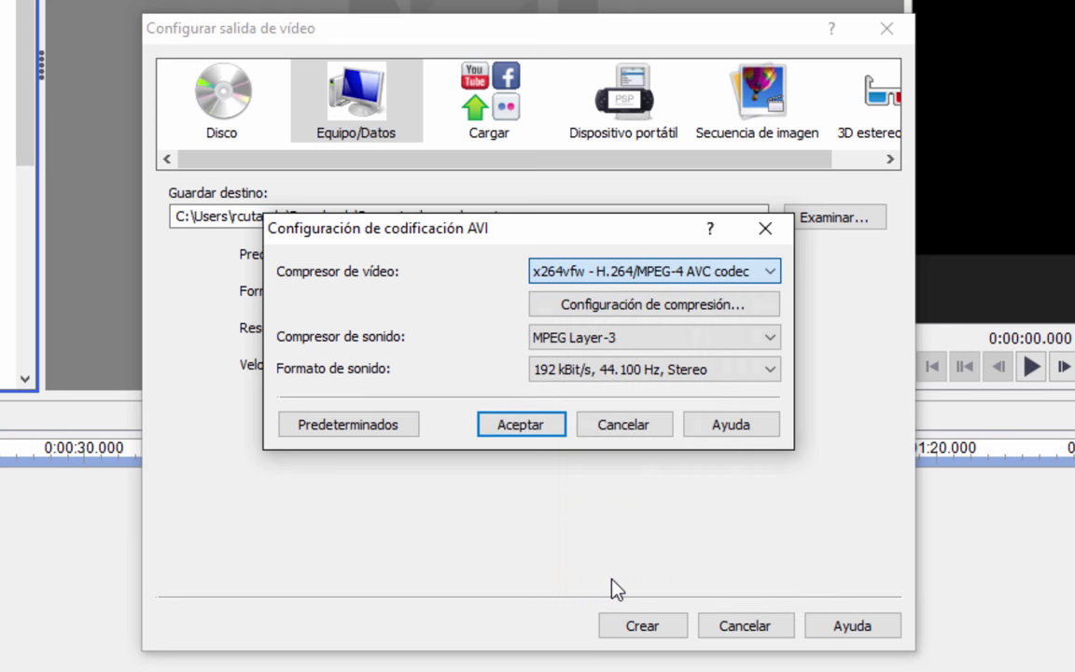
- Set the sound compressor of the AVI encoding to Lame MP3
{"action": "left_click", "coordinate": [584, 342]}
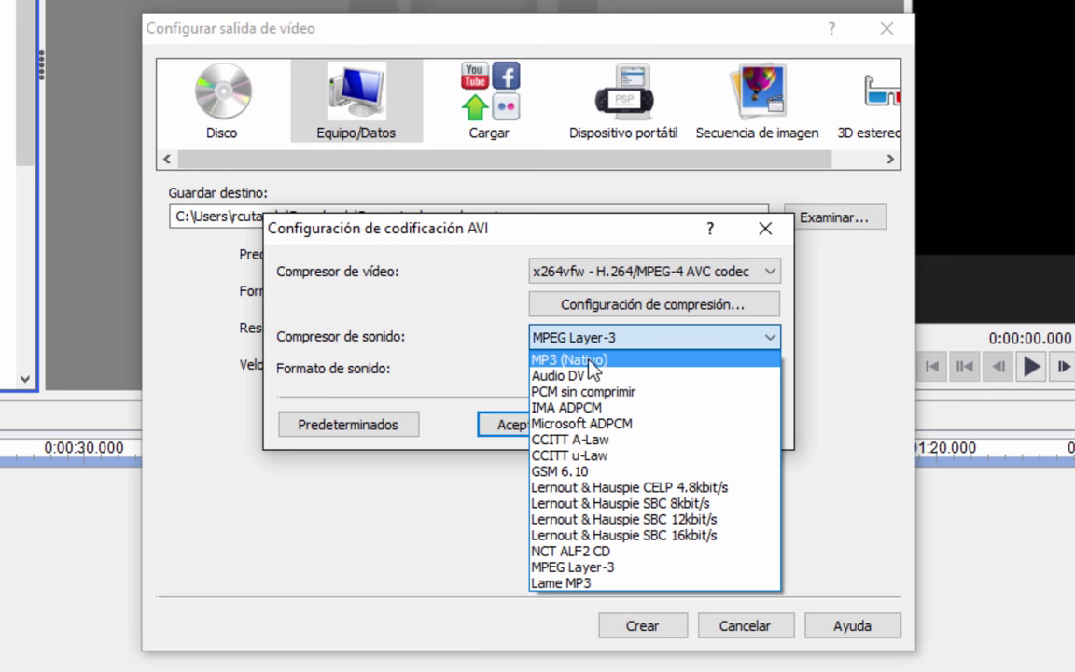
{"action": "left_click", "coordinate": [576, 583]}
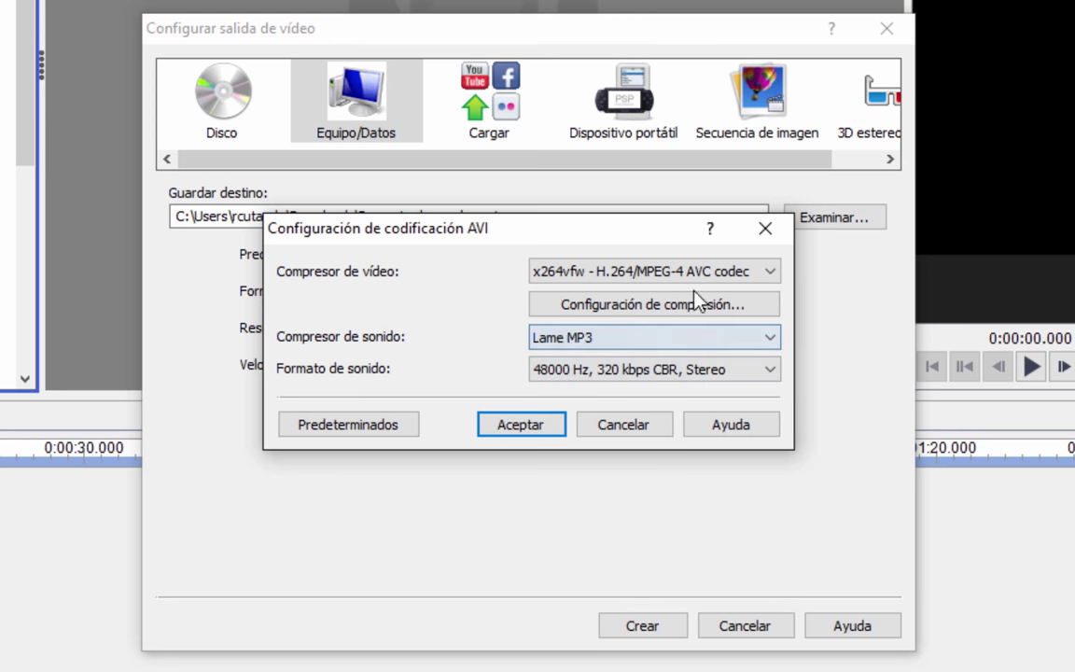
{"action": "left_click", "coordinate": [624, 338]}
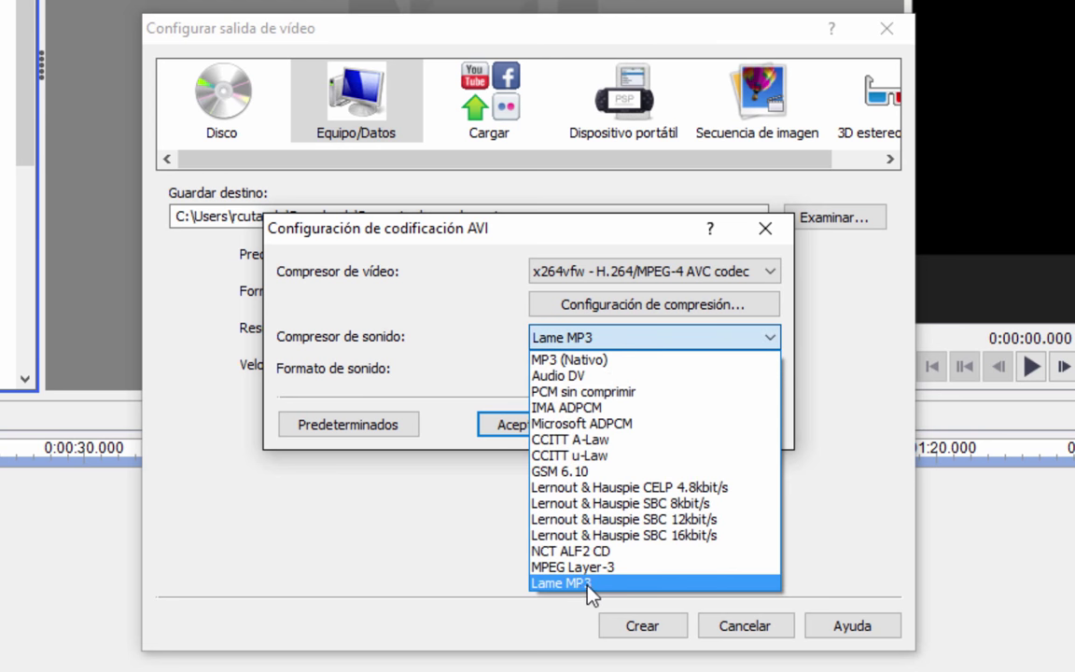
{"action": "left_click", "coordinate": [573, 586]}
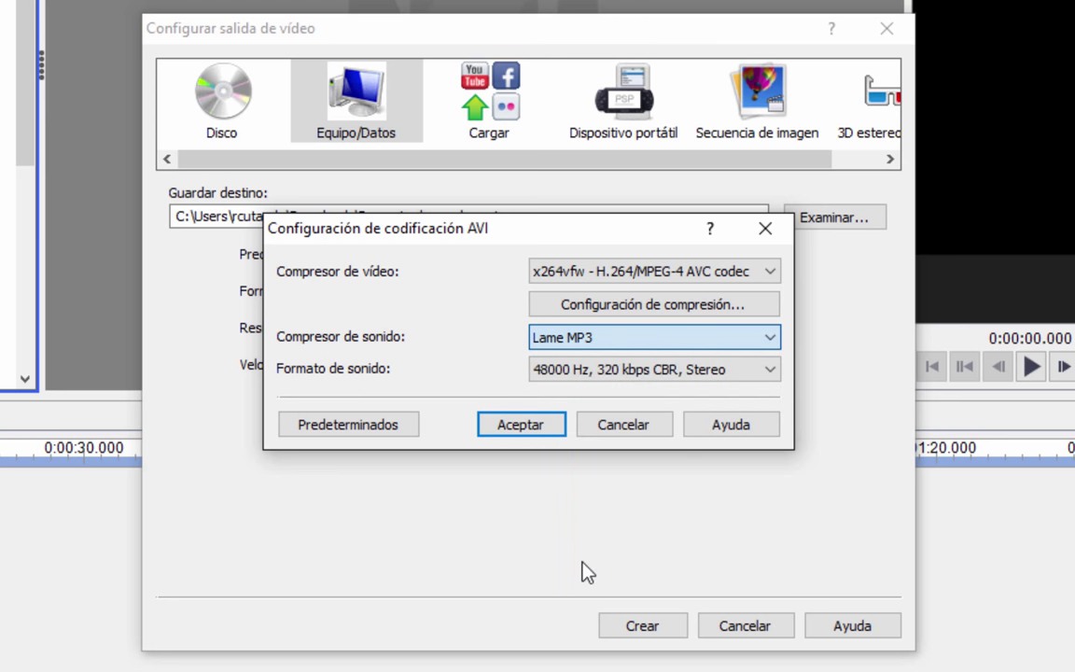
{"action": "left_click", "coordinate": [597, 337]}
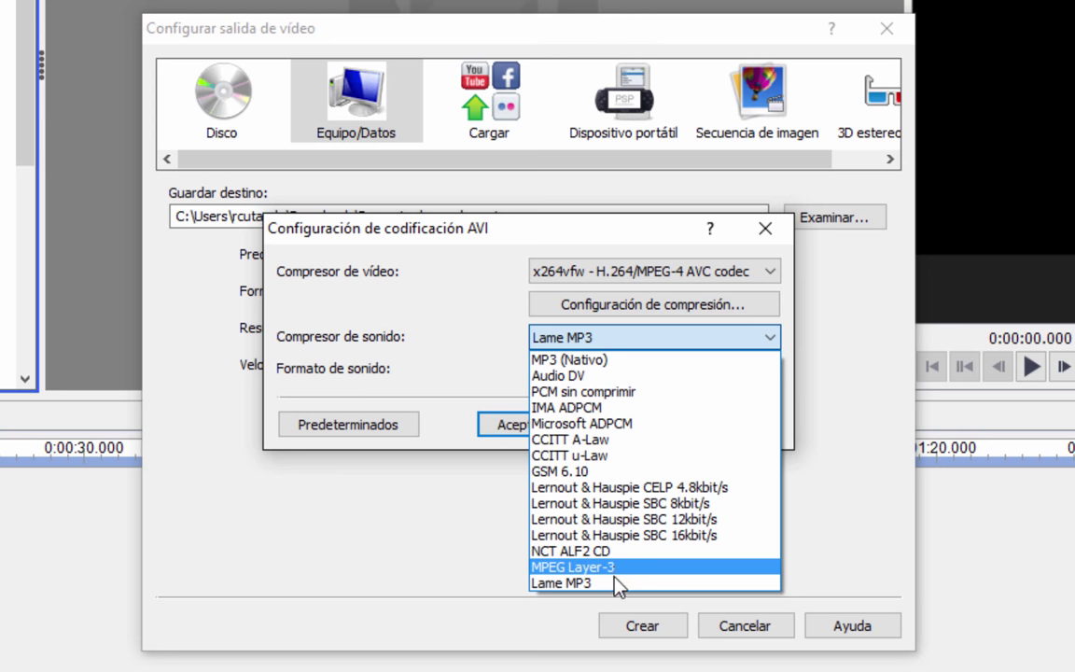
{"action": "left_click", "coordinate": [608, 585]}
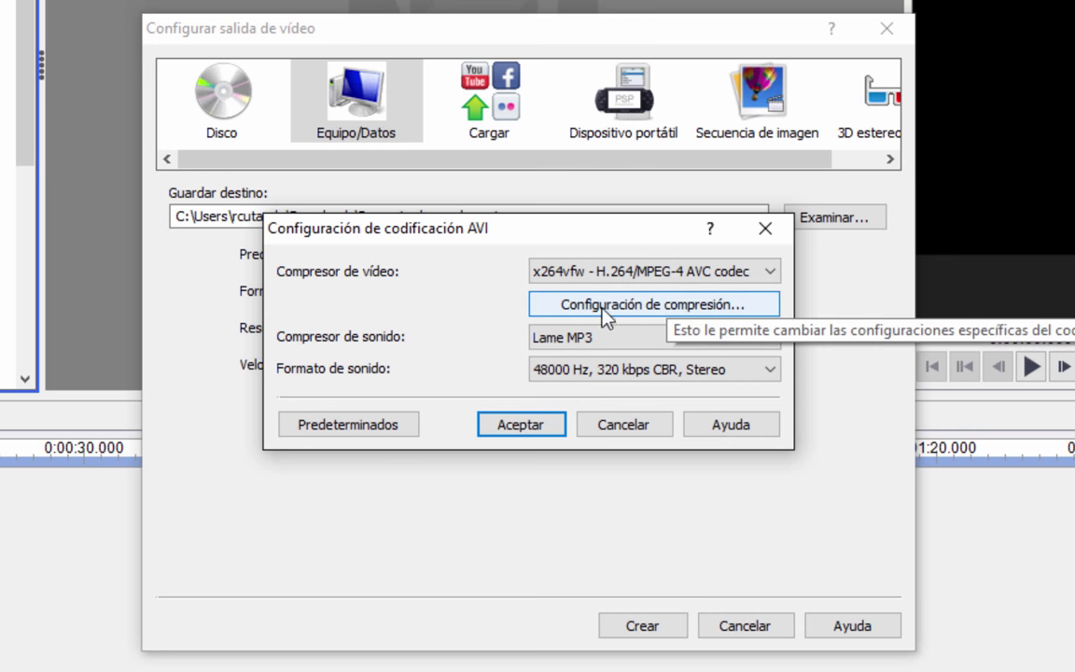
- Configure the x264vfw compression with Single pass - bitrate-based (ABR) rate control and an average bitrate of 16000 kbit/s
{"action": "left_click", "coordinate": [635, 313]}
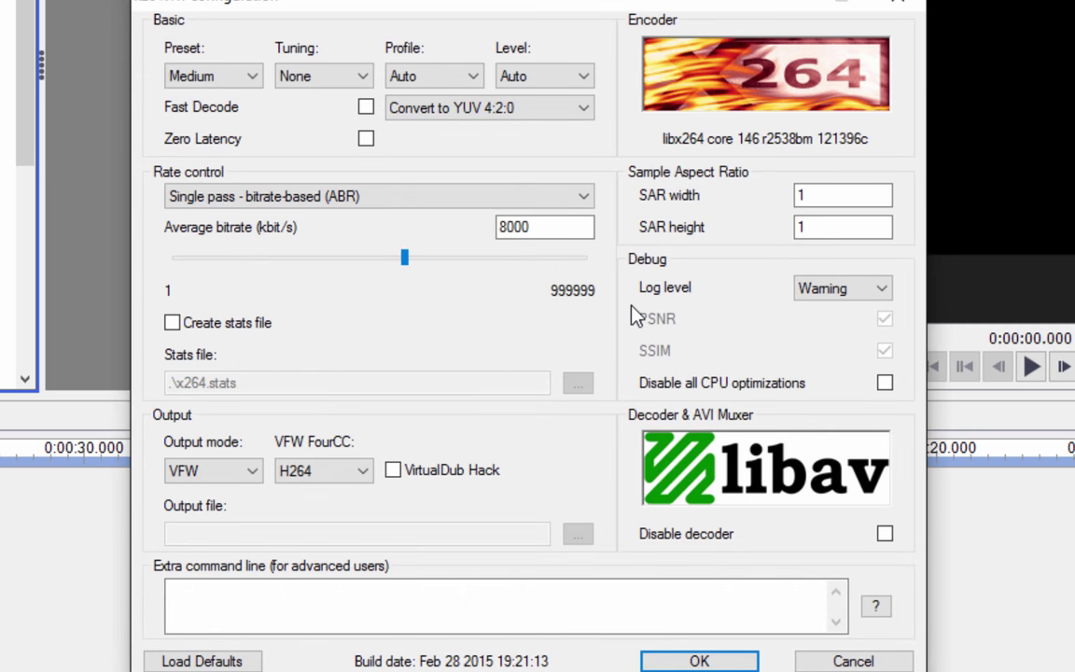
{"action": "left_click_drag", "start_coordinate": [404, 257], "coordinate": [325, 255]}
{"action": "left_click_drag", "start_coordinate": [489, 228], "coordinate": [550, 225]}
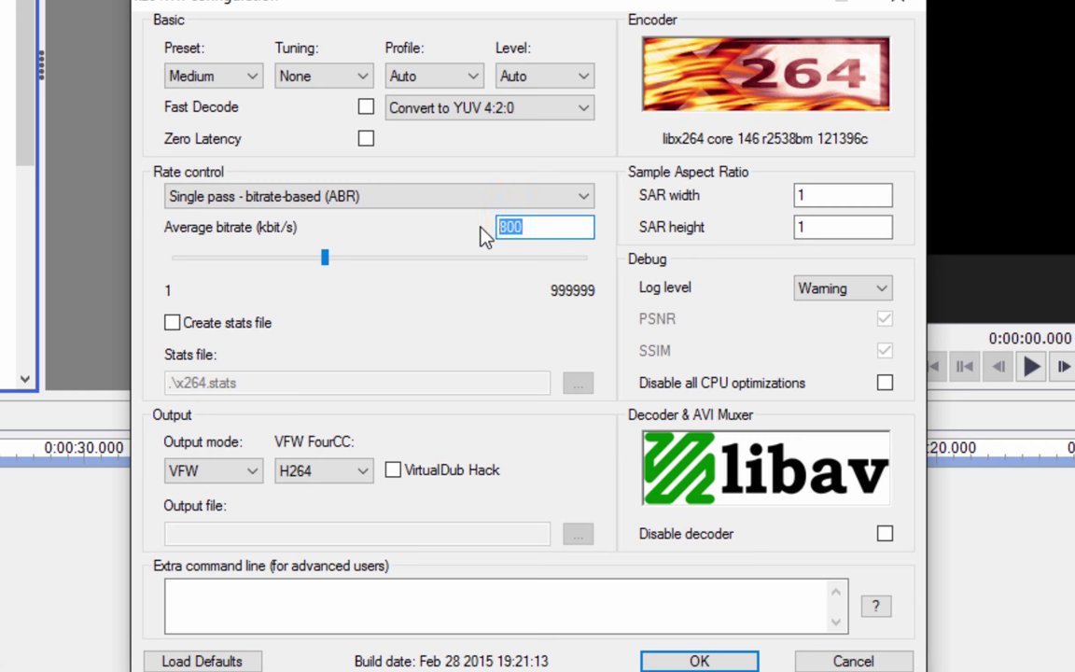
{"action": "left_click", "coordinate": [264, 198]}
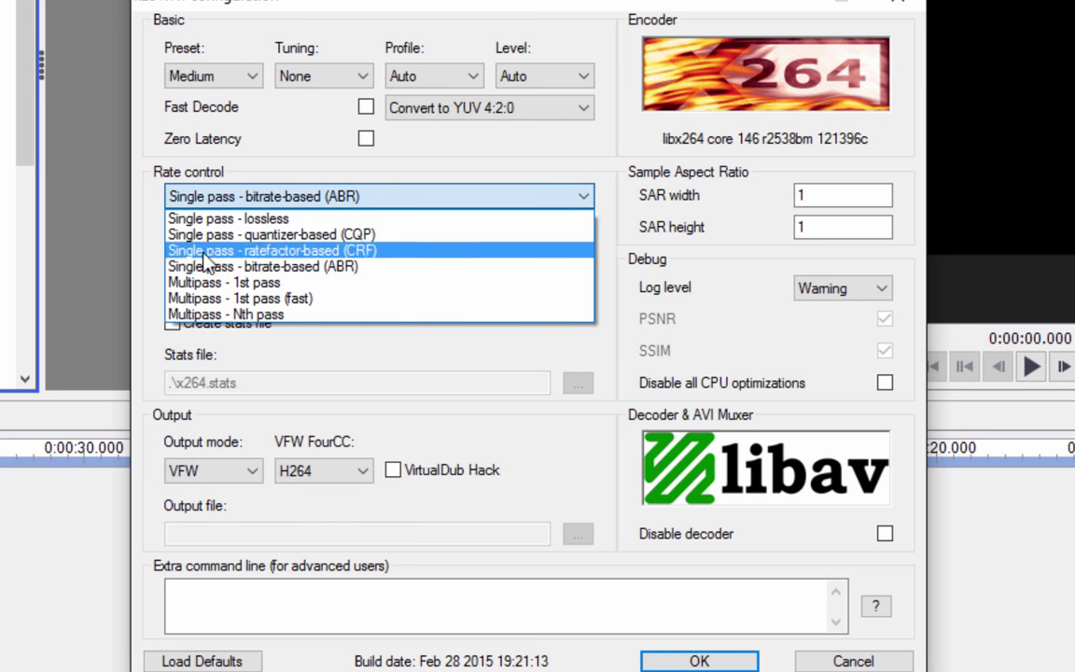
{"action": "left_click", "coordinate": [362, 269]}
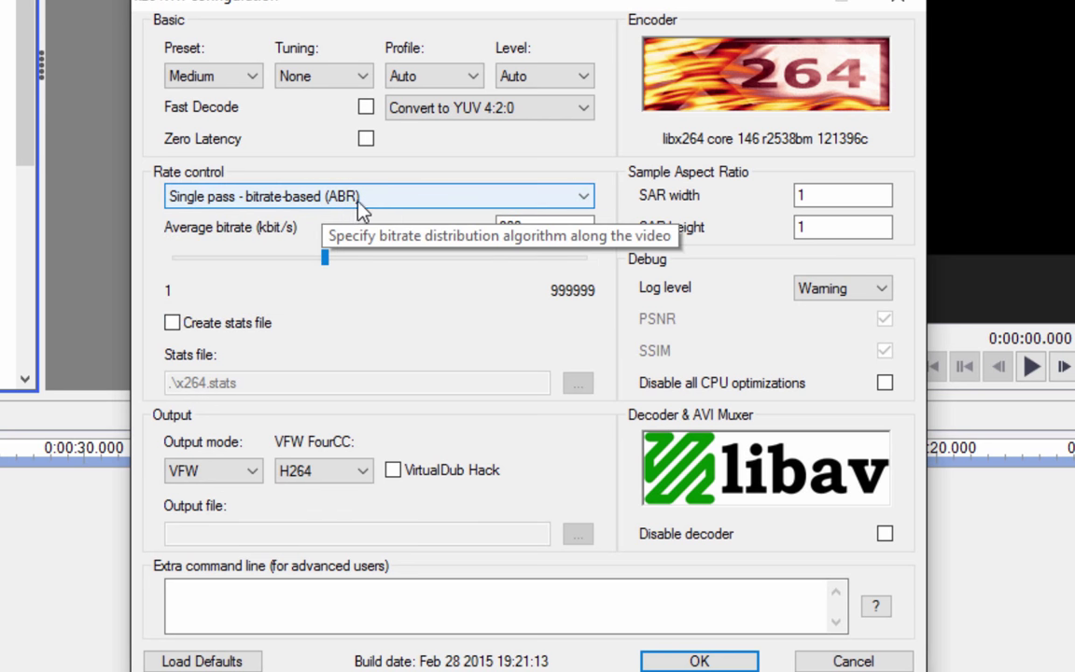
{"action": "left_click_drag", "start_coordinate": [554, 226], "coordinate": [451, 223]}
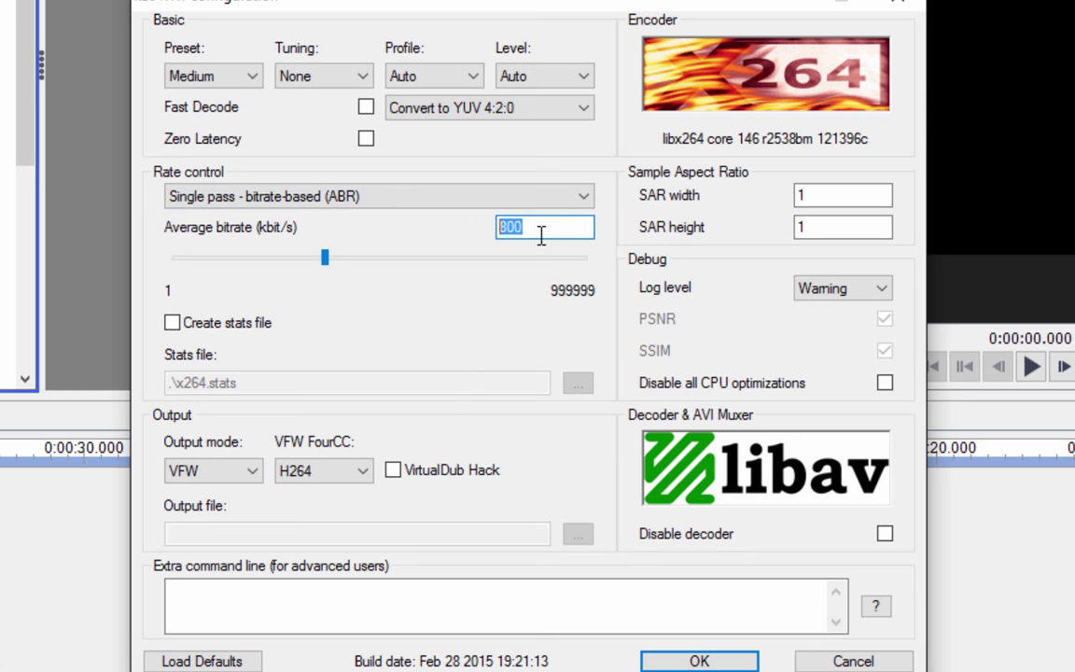
{"action": "type", "text": "8000"}
{"action": "left_click_drag", "start_coordinate": [540, 228], "coordinate": [478, 240]}
{"action": "type", "text": "16000"}
{"action": "left_click", "coordinate": [668, 660]}
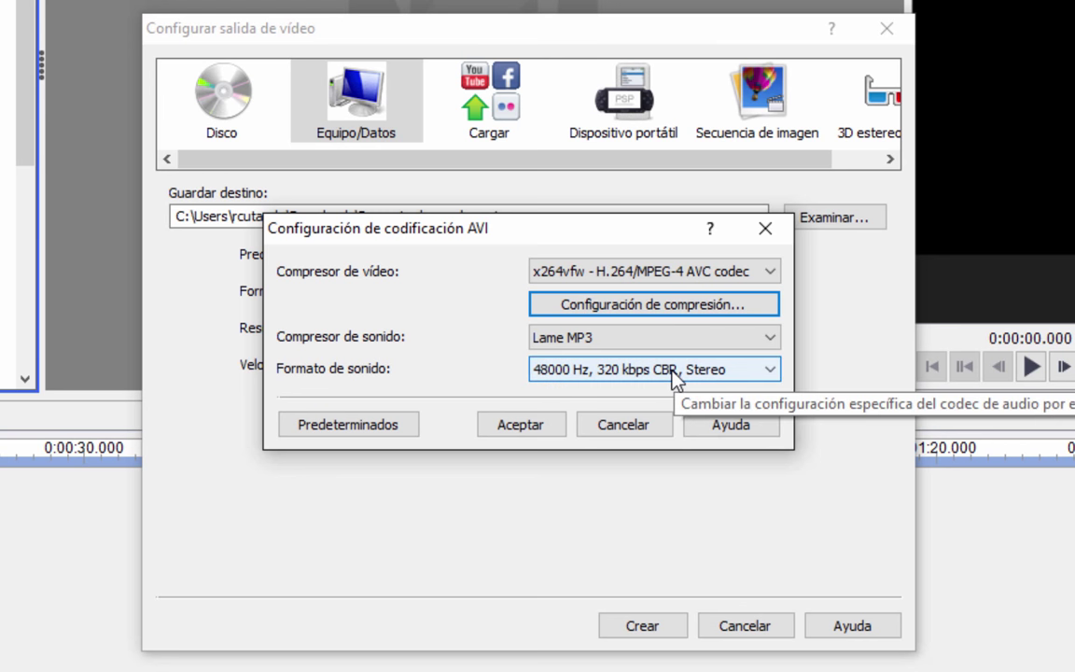
- Set the sound format to 44100 Hz, 192 kbps CBR, Stereo and accept the AVI encoding settings
{"action": "left_click", "coordinate": [711, 370]}
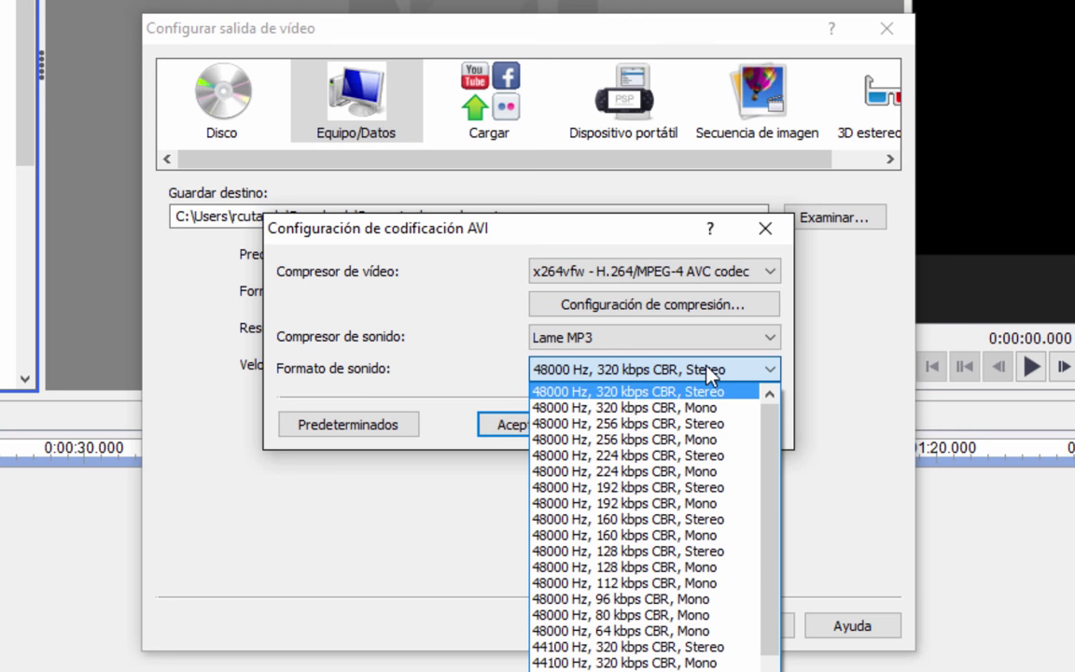
{"action": "scroll", "coordinate": [690, 448], "scroll_direction": "down", "scroll_amount": 5}
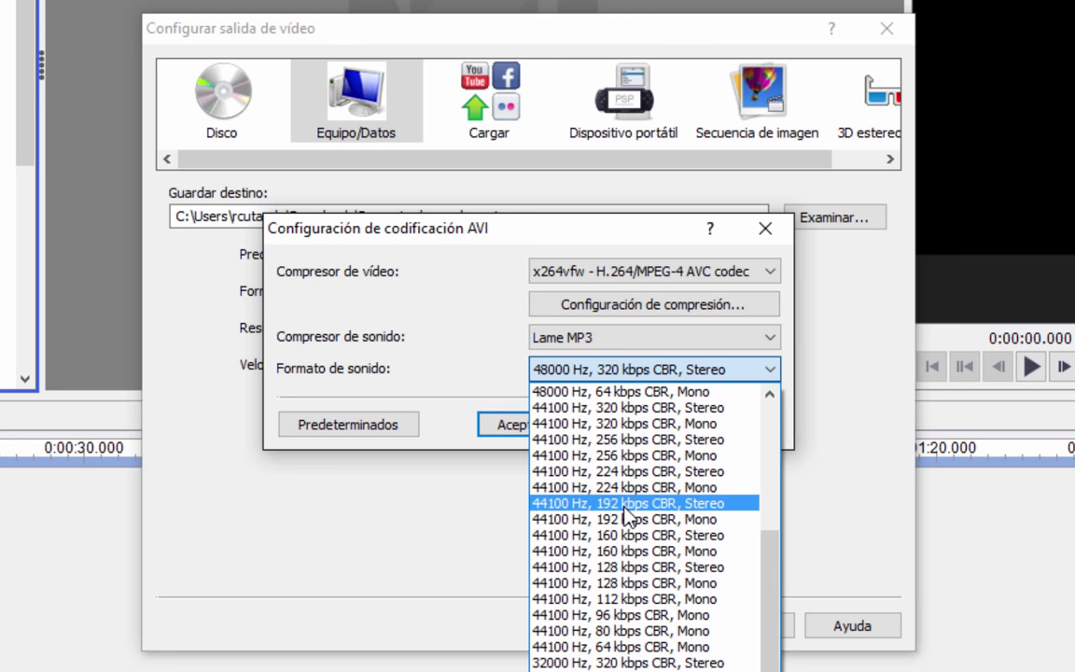
{"action": "left_click", "coordinate": [627, 507]}
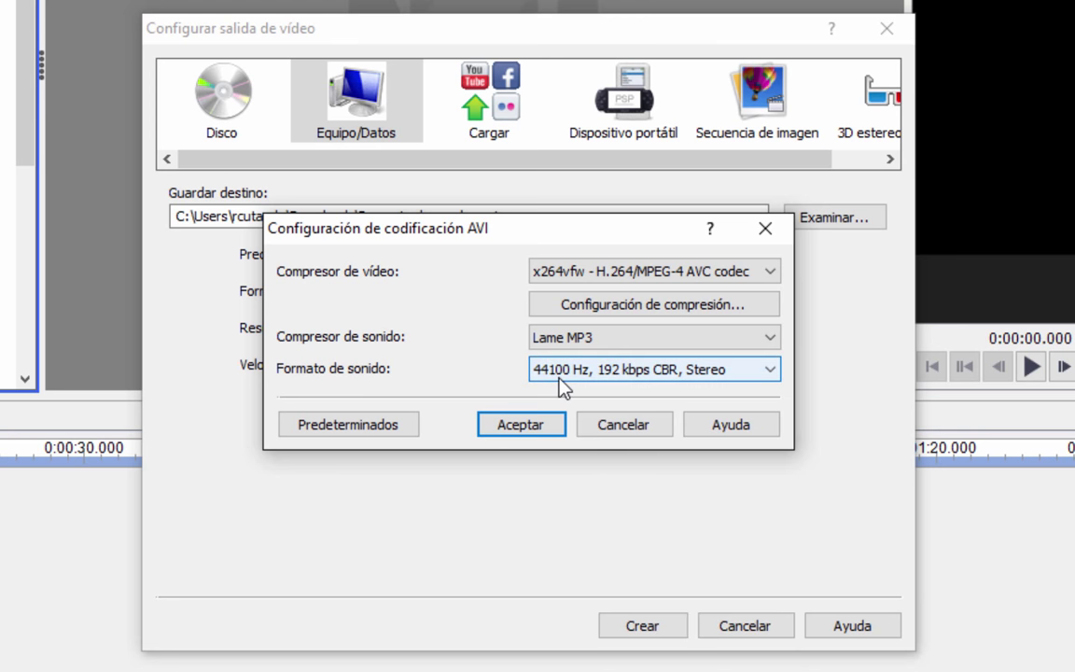
{"action": "scroll", "coordinate": [559, 379], "scroll_direction": "down", "scroll_amount": 1}
{"action": "left_click", "coordinate": [690, 374]}
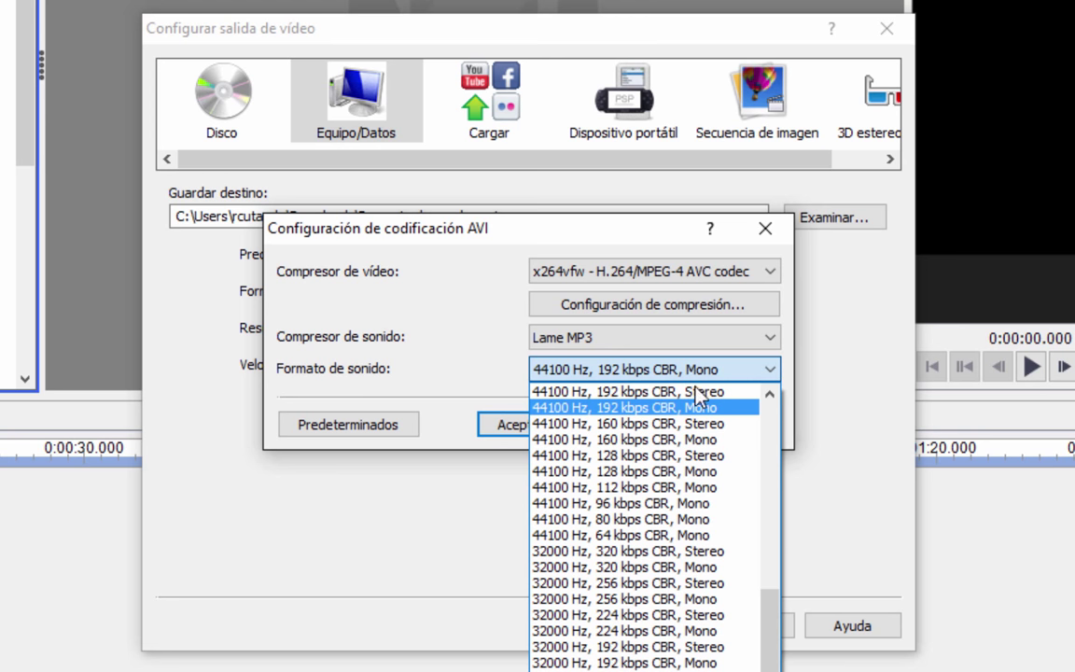
{"action": "left_click", "coordinate": [691, 392]}
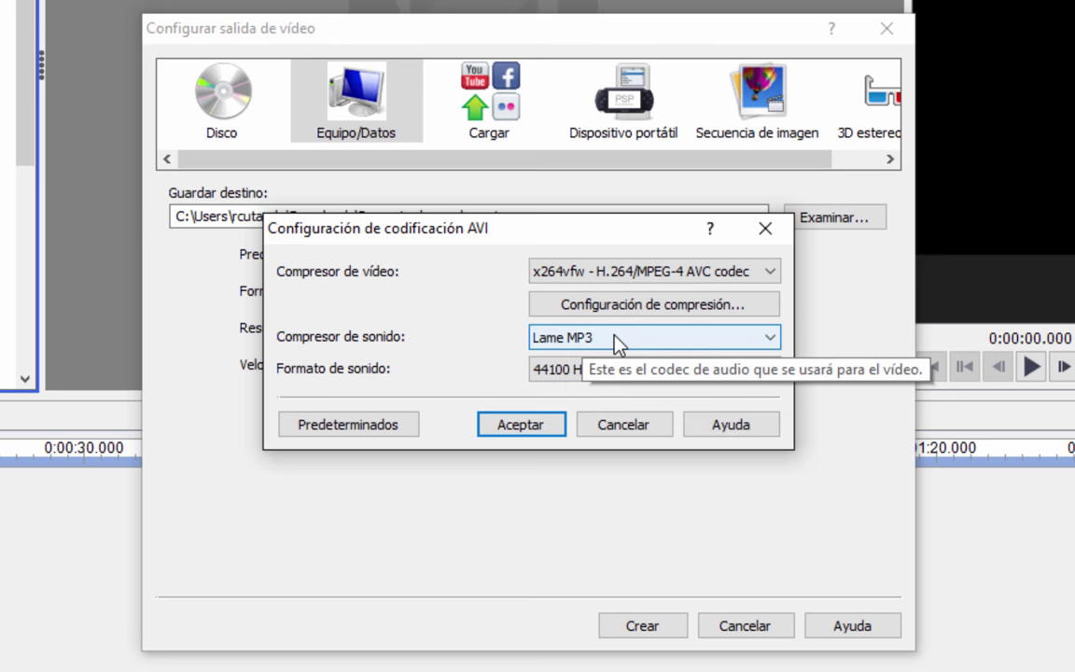
{"action": "left_click", "coordinate": [522, 428]}
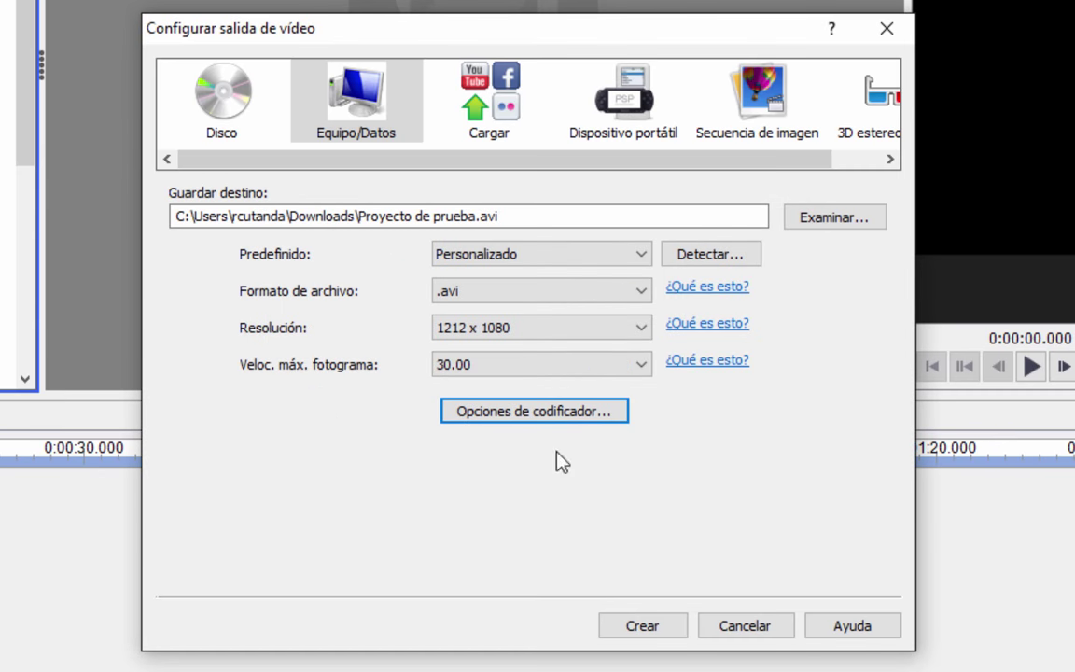
- Create the AVI video, resolving the aspect ratio conflict by resizing the picture to fit
{"action": "left_click", "coordinate": [637, 627]}
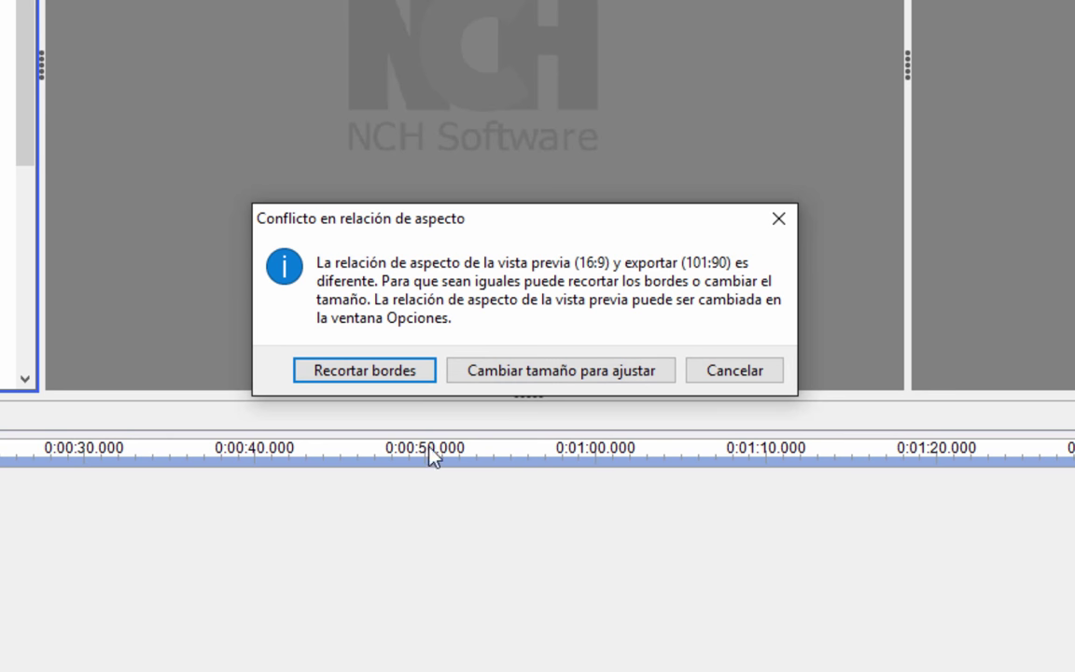
{"action": "left_click", "coordinate": [569, 372]}
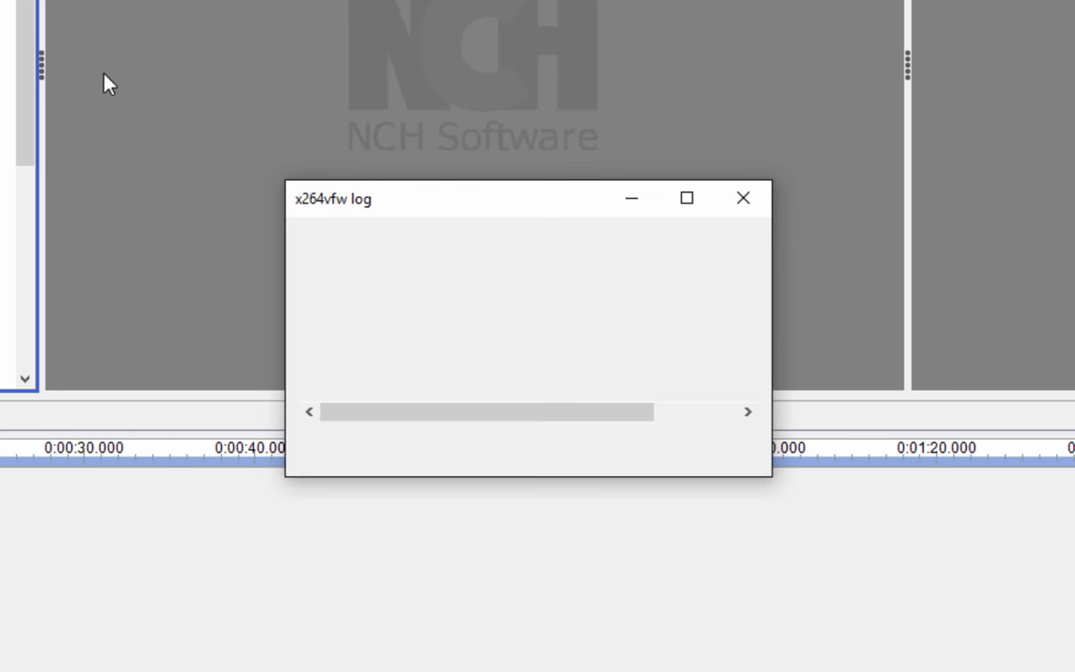